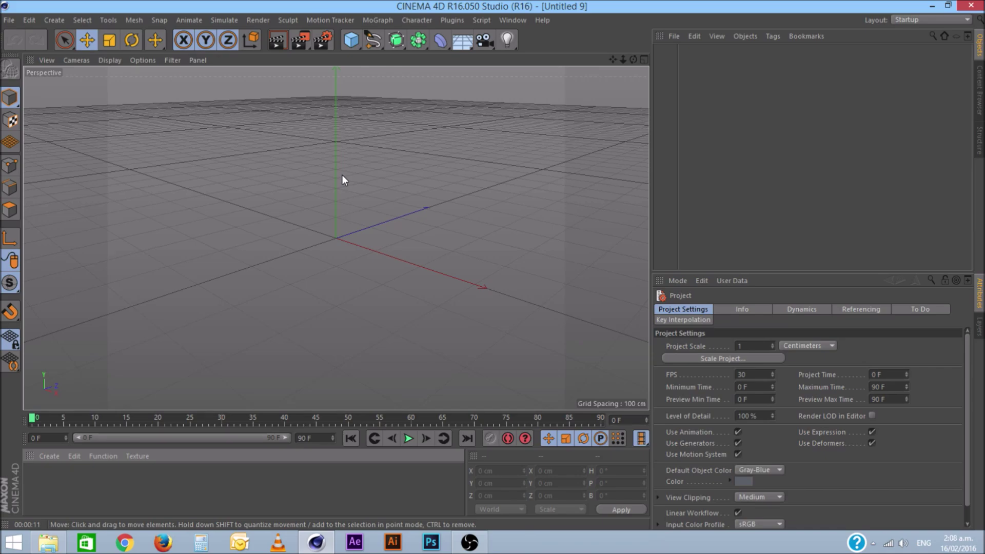
pyautogui.click(333, 20)
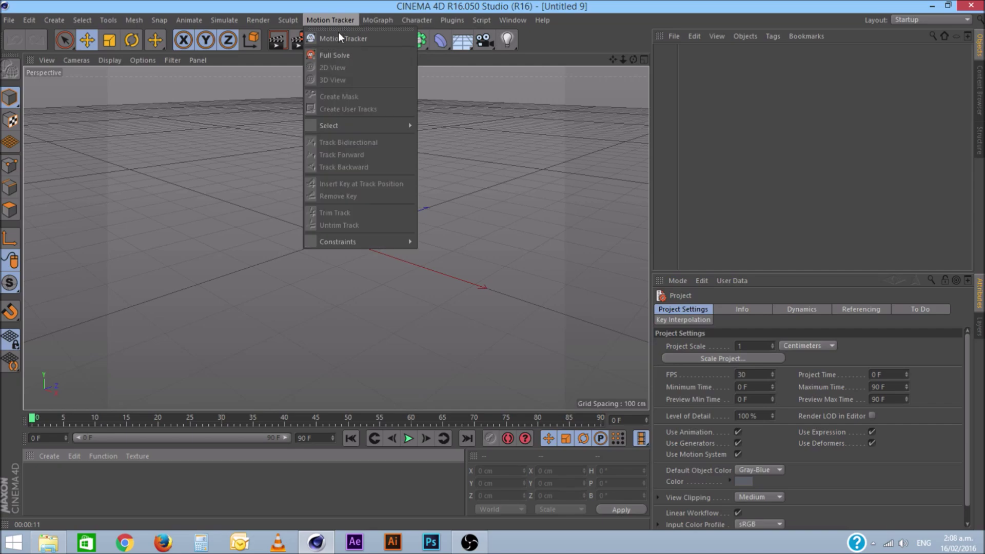
pyautogui.click(467, 6)
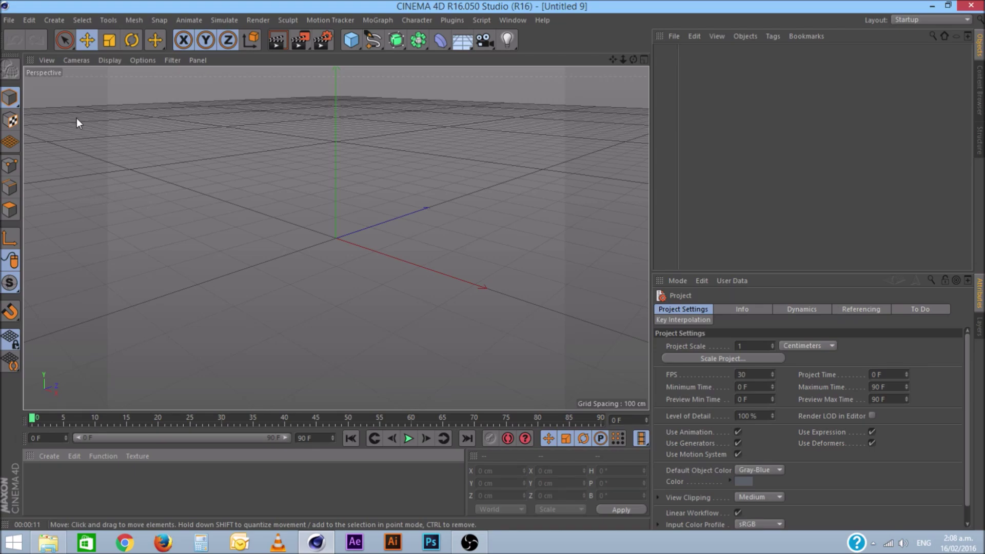
# - Open the Nuk3town Change Text project from the Nuk3town Motion Tracking File folder
pyautogui.click(11, 20)
pyautogui.click(53, 44)
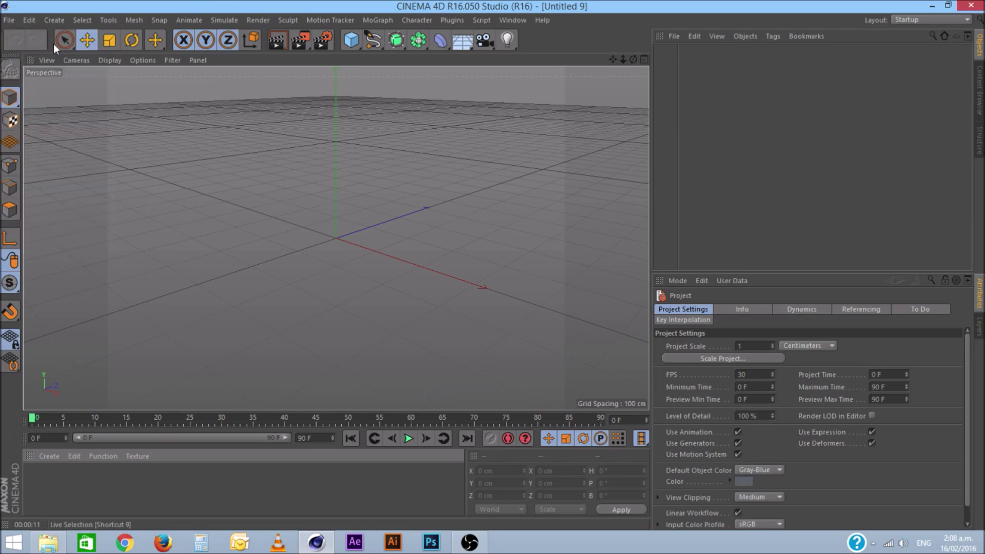
pyautogui.click(9, 20)
pyautogui.click(49, 53)
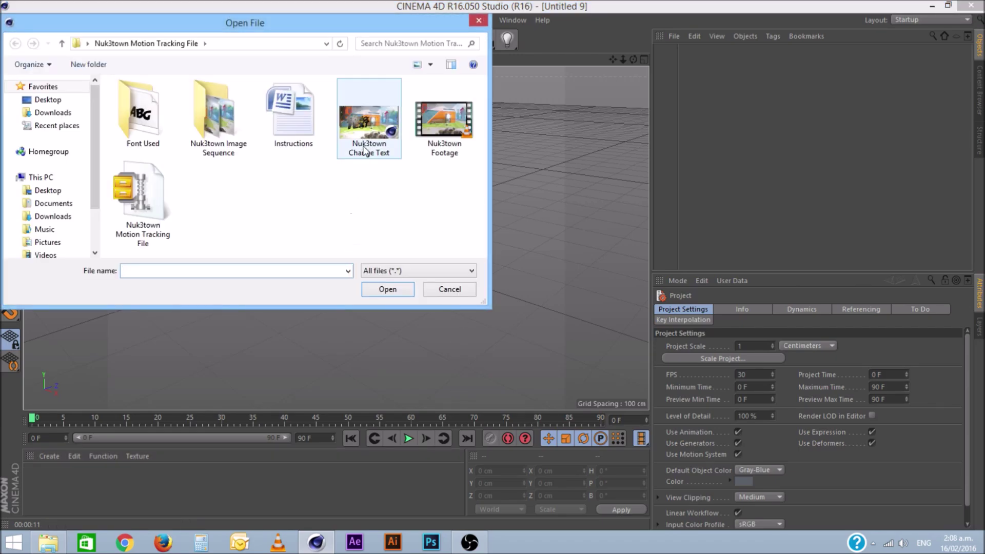
pyautogui.click(363, 149)
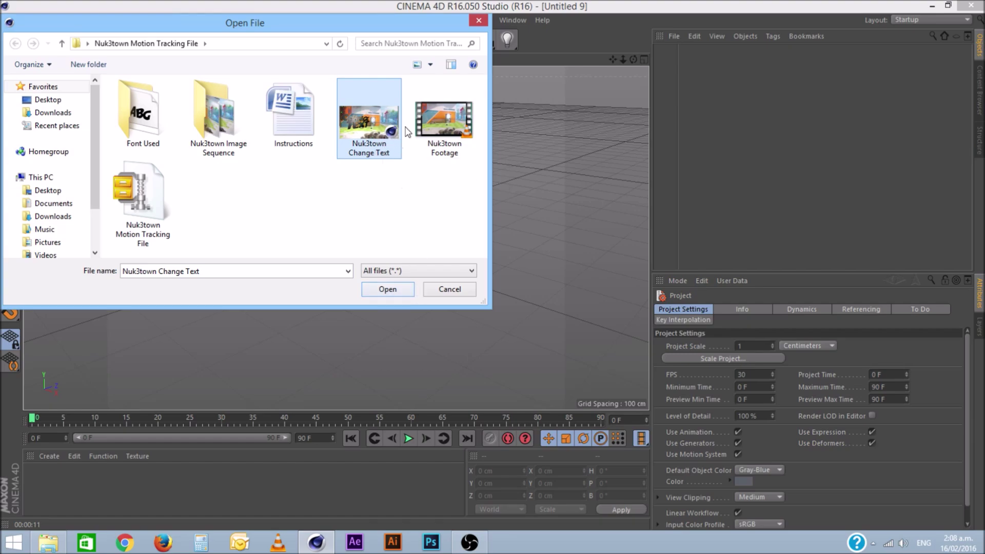
pyautogui.click(399, 288)
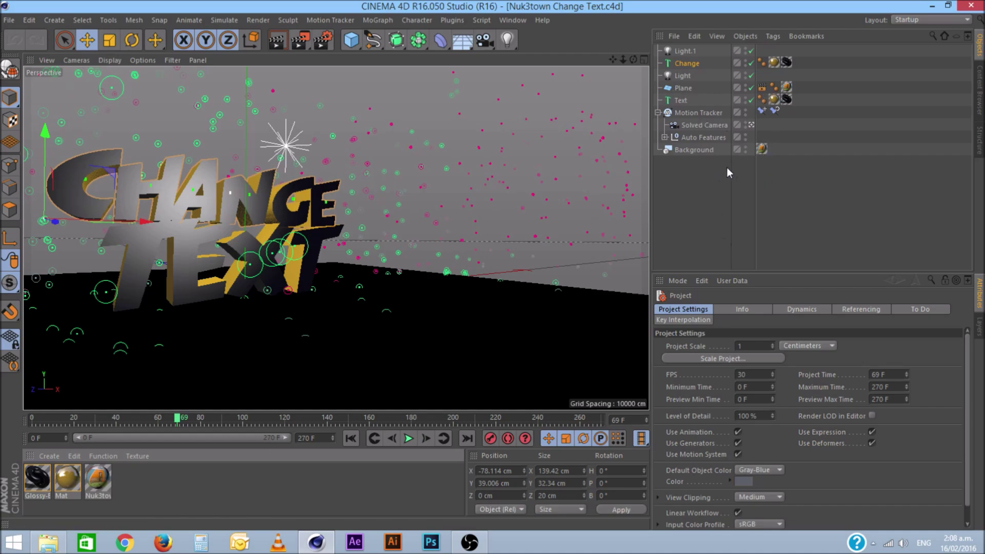
# - Dismiss the Norton threat alert and confirm closing it with the threat unresolved
pyautogui.click(701, 150)
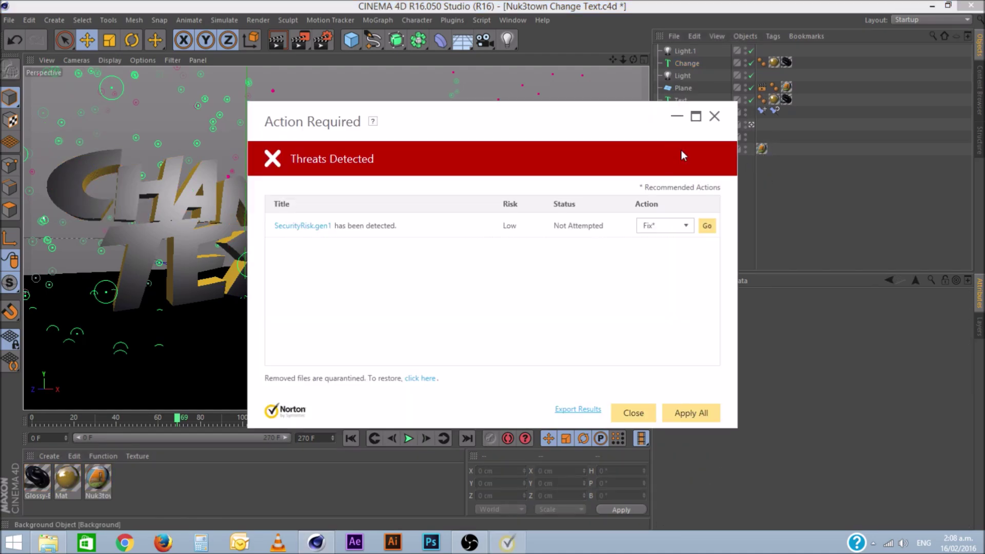
pyautogui.click(715, 117)
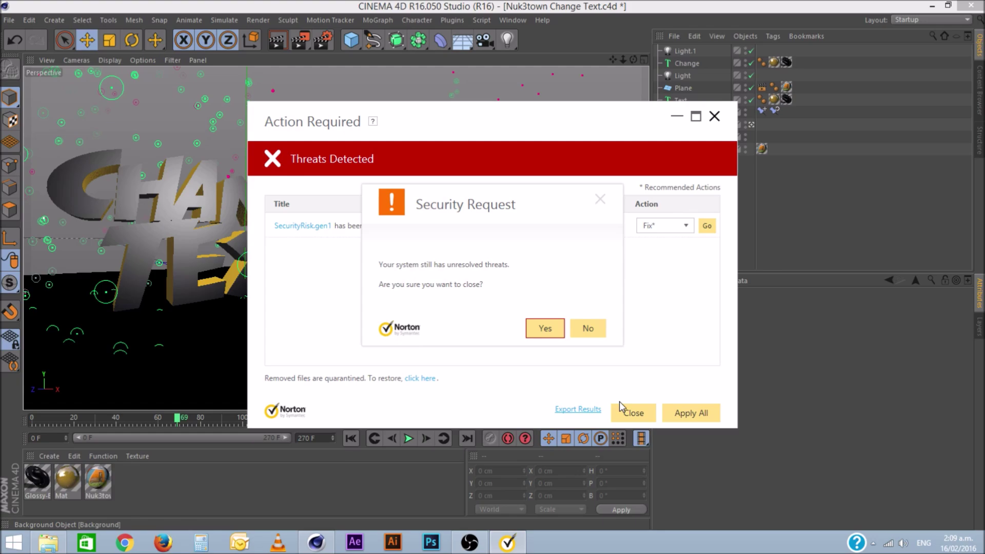
pyautogui.click(554, 331)
# - Delete the Nuk3town Cinematic_00000 texture tags from the Background and Plane objects
pyautogui.click(761, 150)
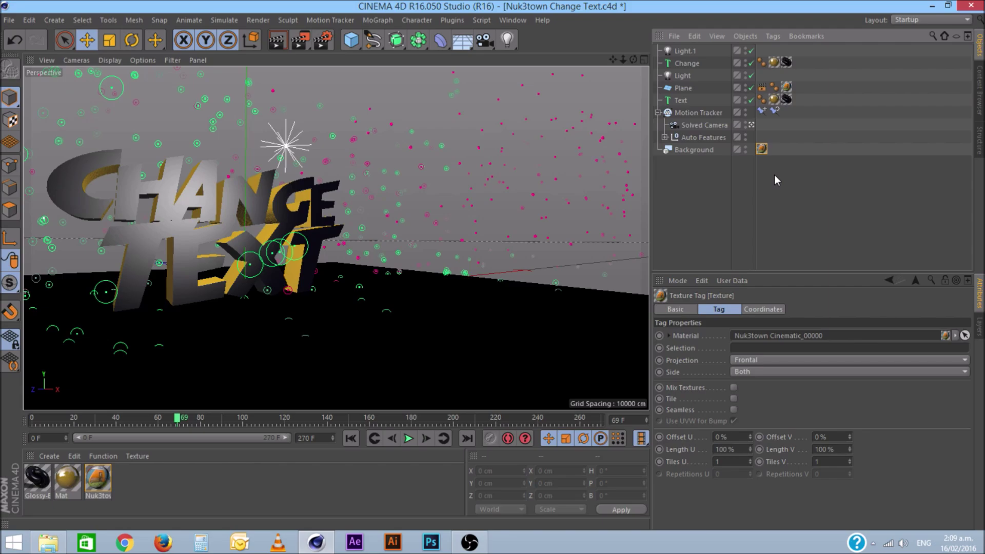
pyautogui.press('Delete')
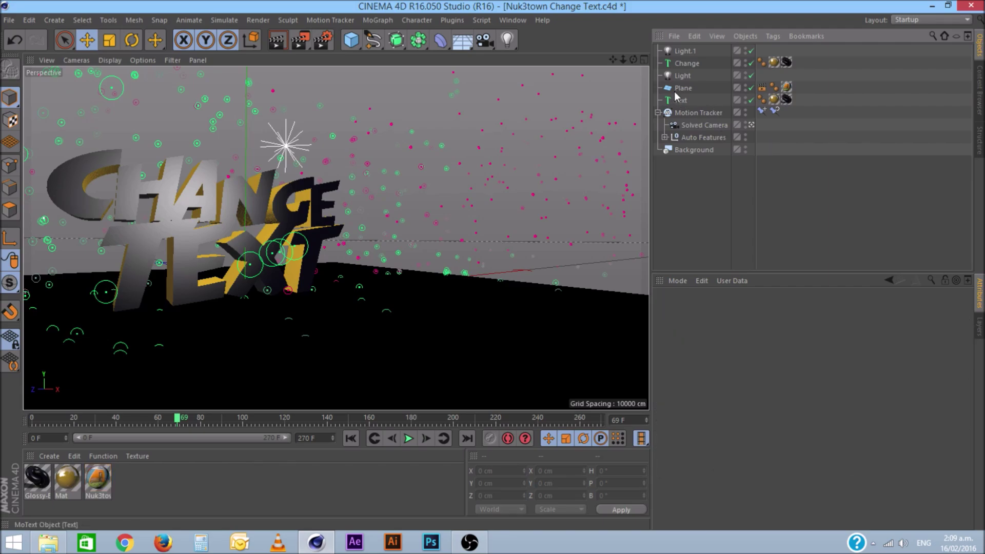
pyautogui.click(786, 87)
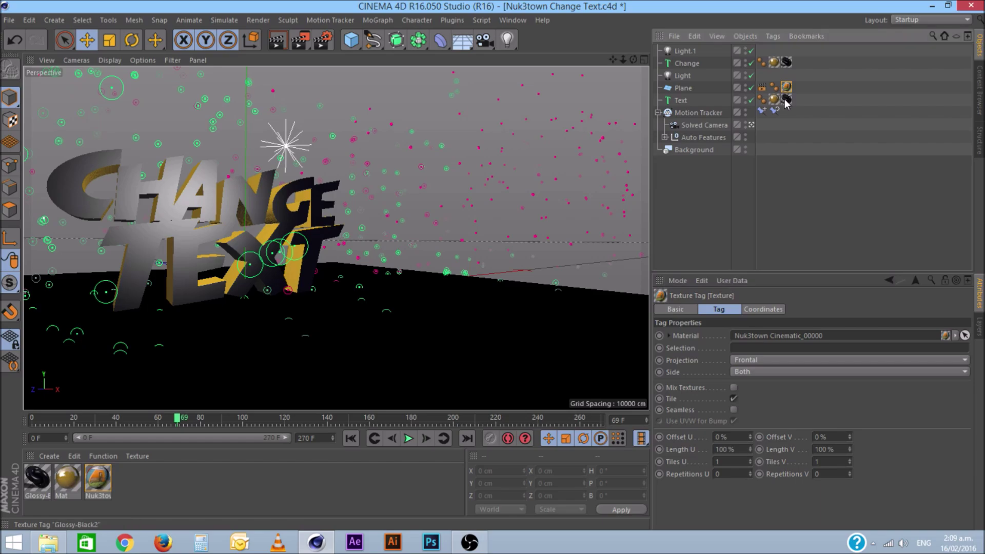
pyautogui.press('Delete')
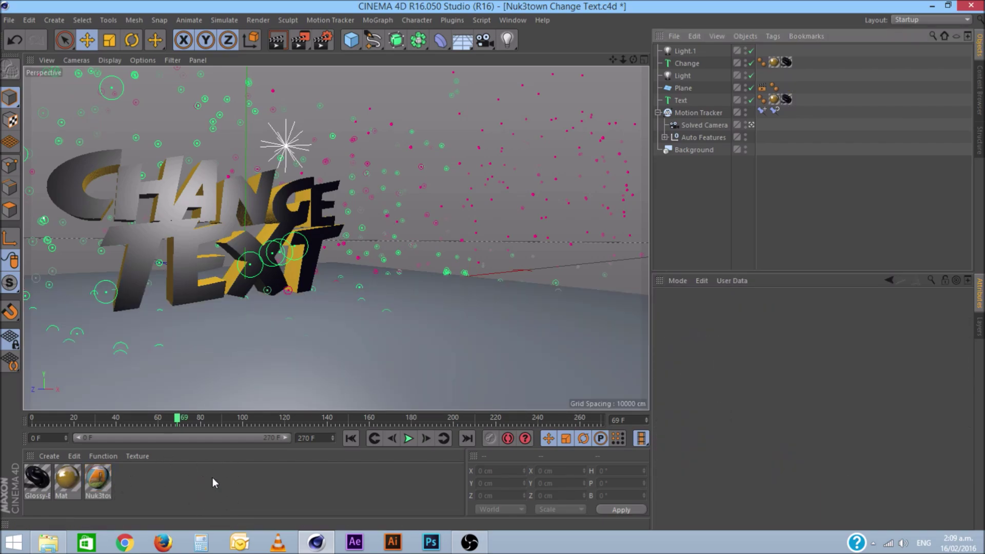
# - Delete the Nuk3town Cinematic_00000 material from the project and return the timeline to frame 0
pyautogui.click(98, 480)
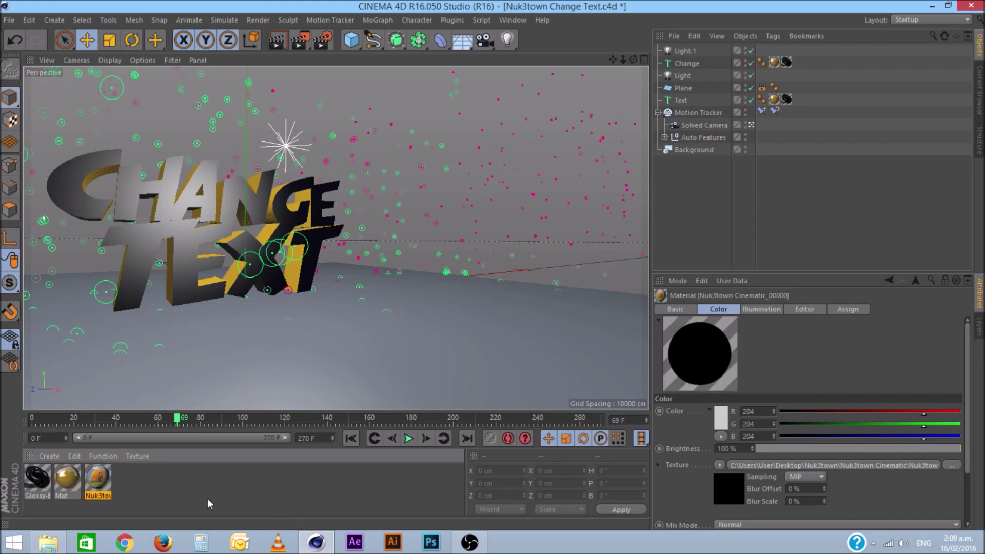
pyautogui.press('Delete')
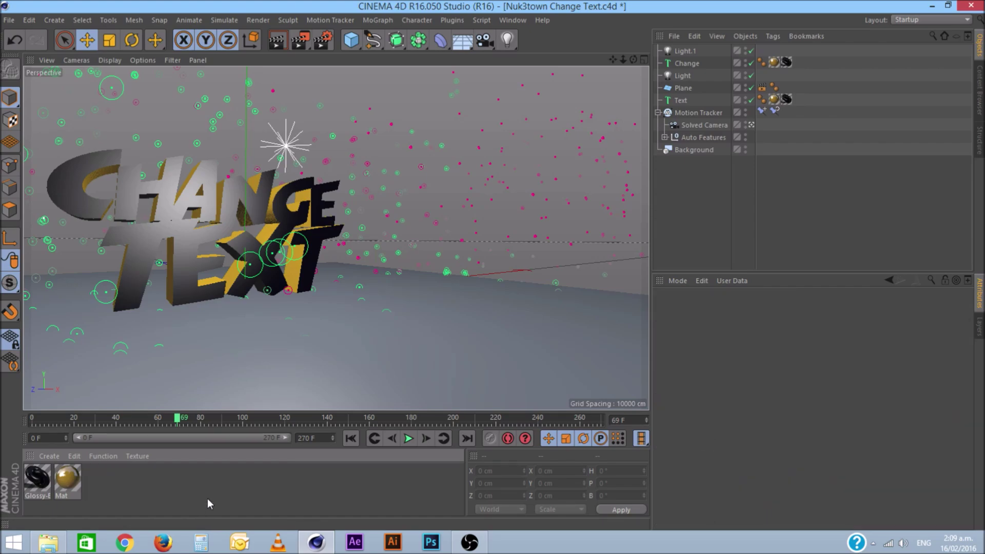
pyautogui.moveTo(212, 416); pyautogui.dragTo(32, 417)
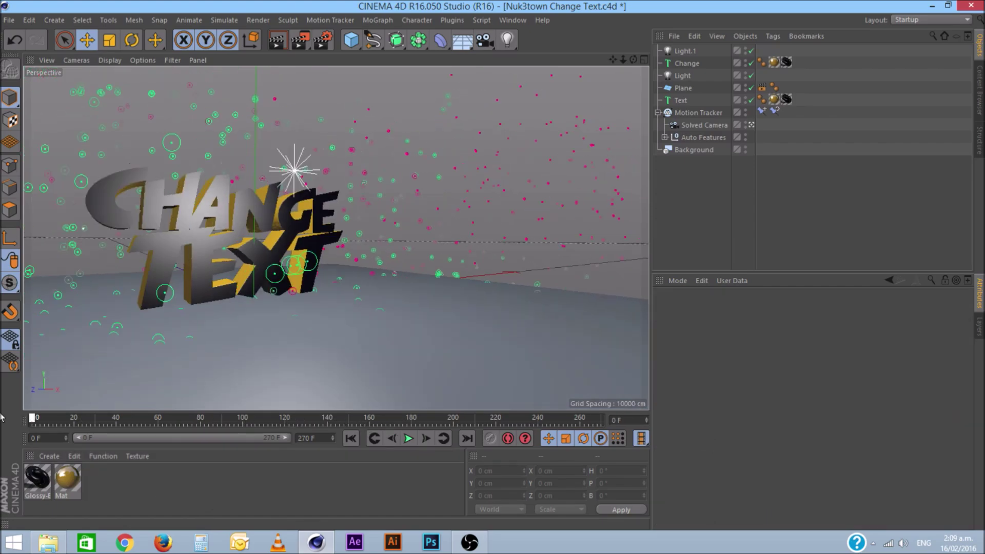
# - Create a new material and open its Color channel for editing
pyautogui.doubleClick(120, 487)
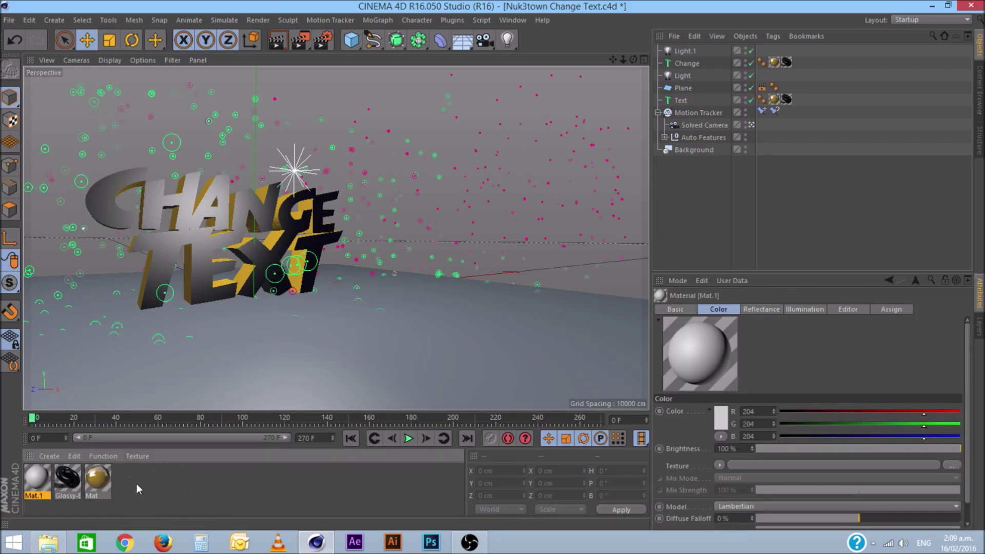
pyautogui.doubleClick(37, 478)
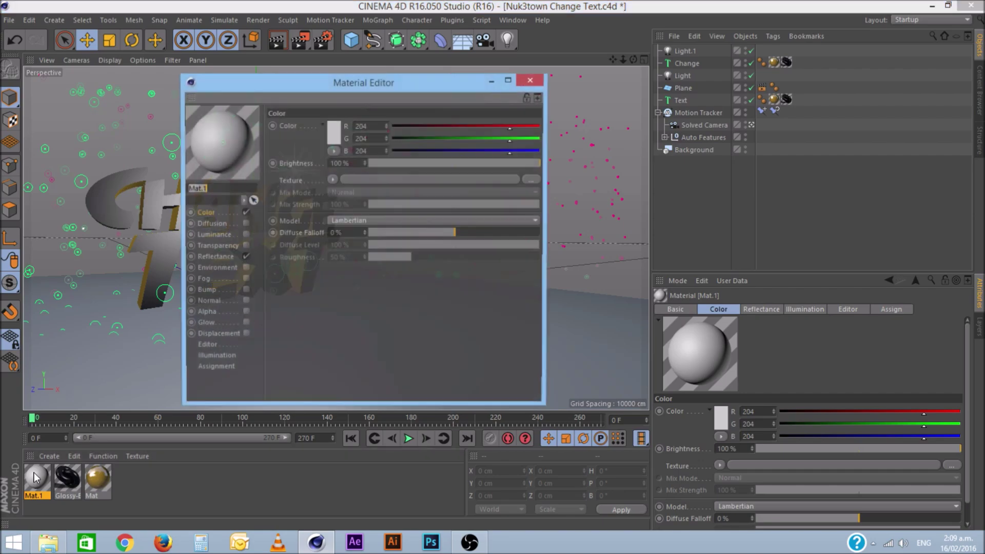
pyautogui.click(203, 212)
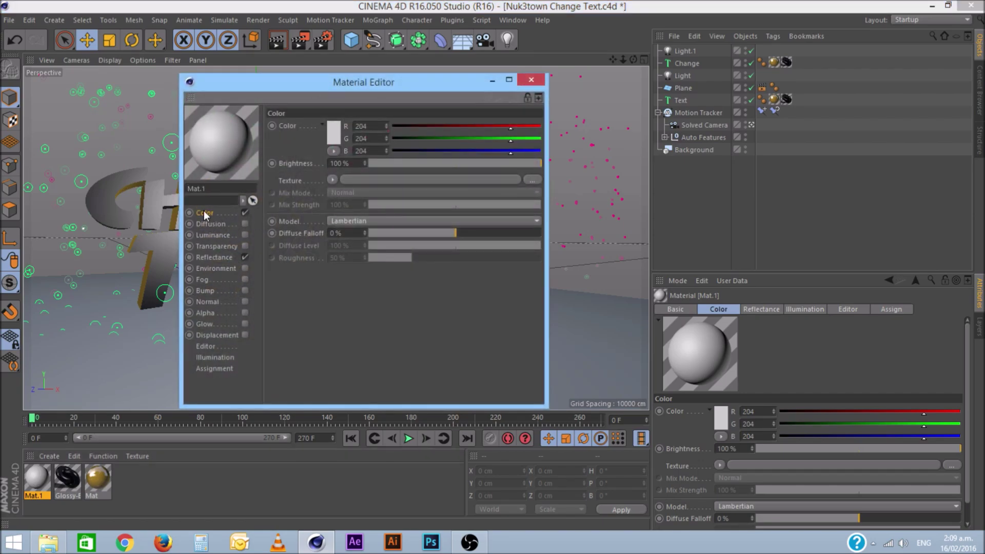
# - Load Nuk3town Cinematic_00000 from the Nuk3town Image Sequence folder as the color texture, without copying it to the project location
pyautogui.click(335, 178)
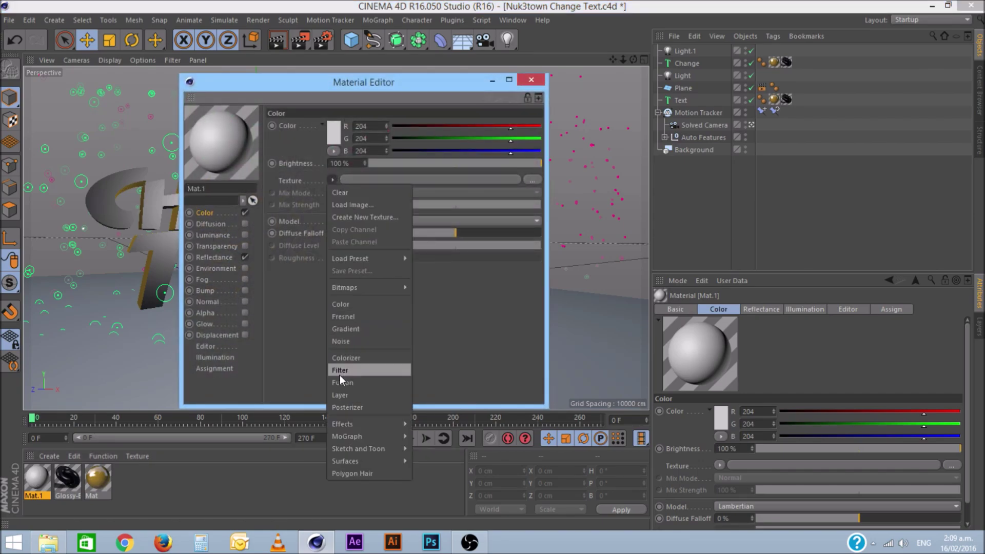
pyautogui.click(362, 214)
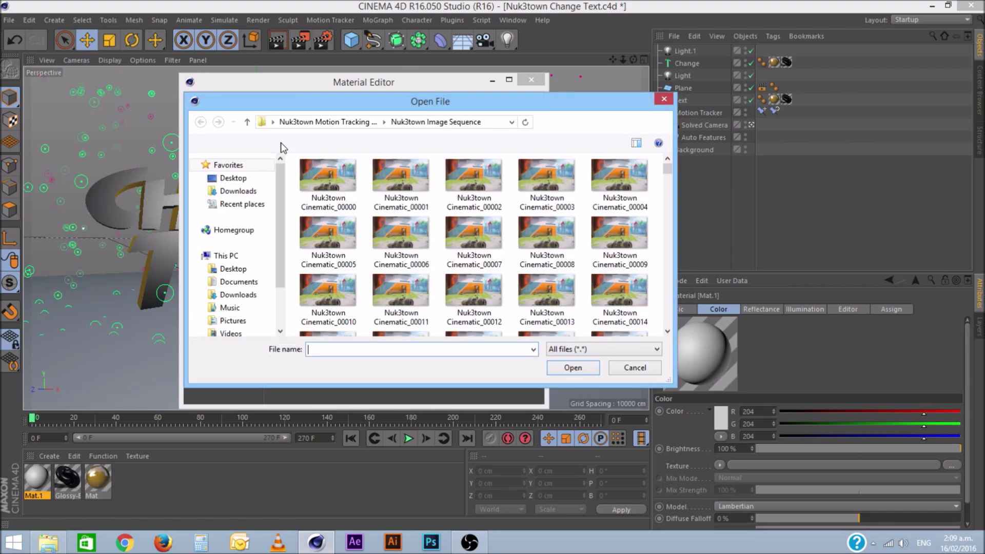
pyautogui.click(247, 121)
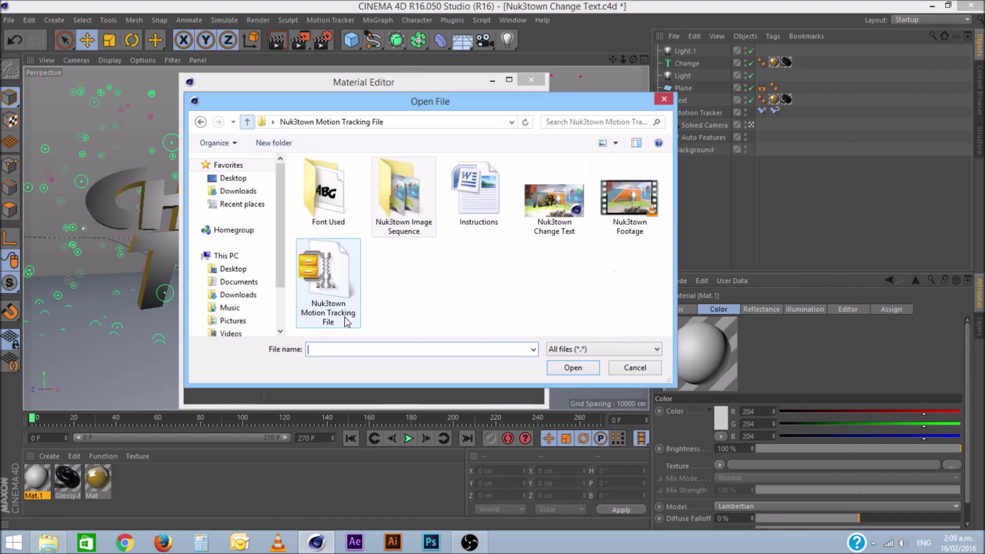
pyautogui.doubleClick(396, 218)
pyautogui.click(342, 187)
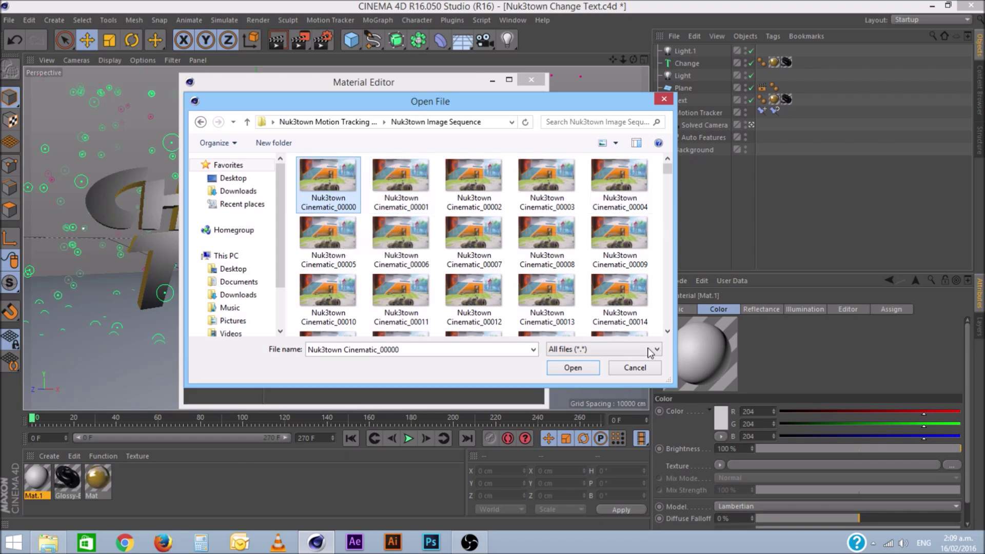
pyautogui.click(594, 369)
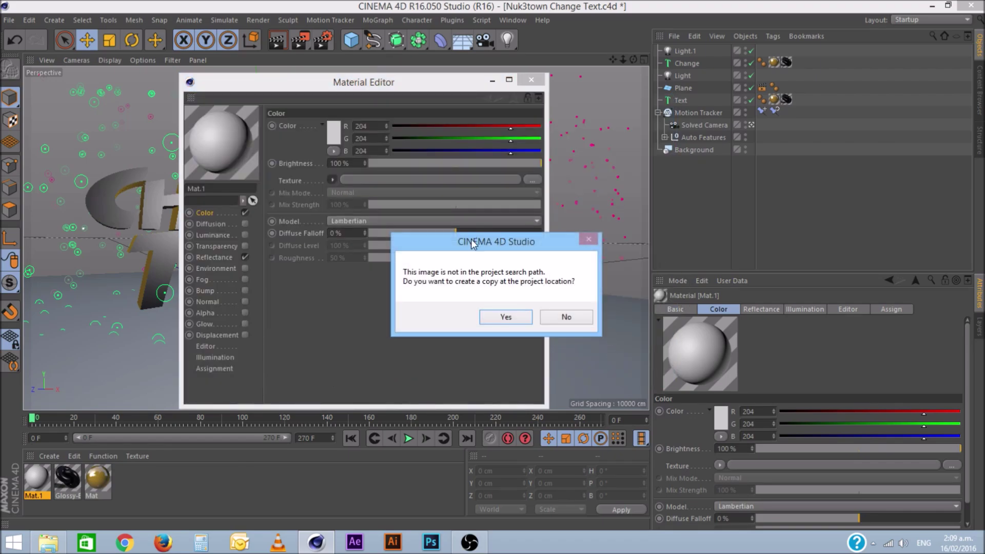
pyautogui.click(565, 317)
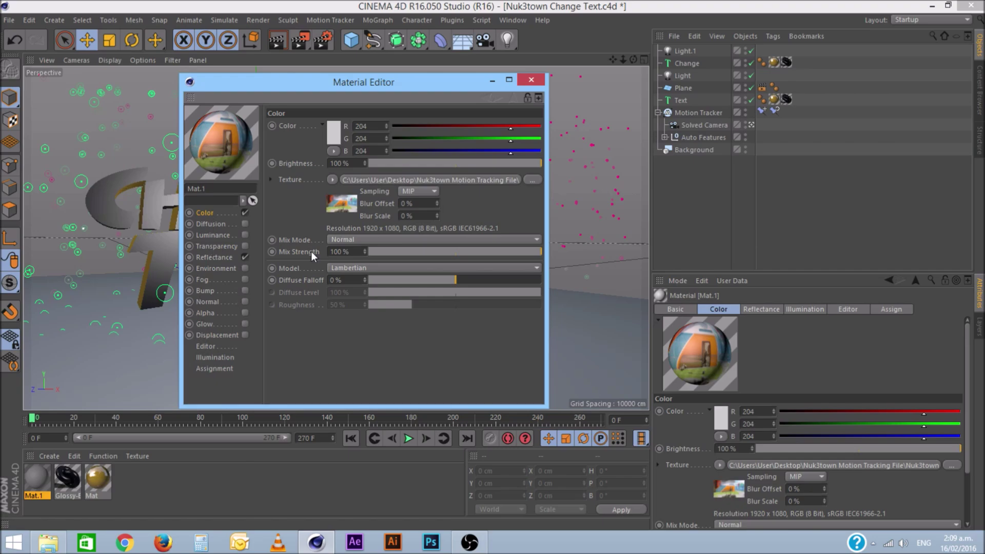
# - Calculate the movie frame range in the color texture's animation settings
pyautogui.click(343, 204)
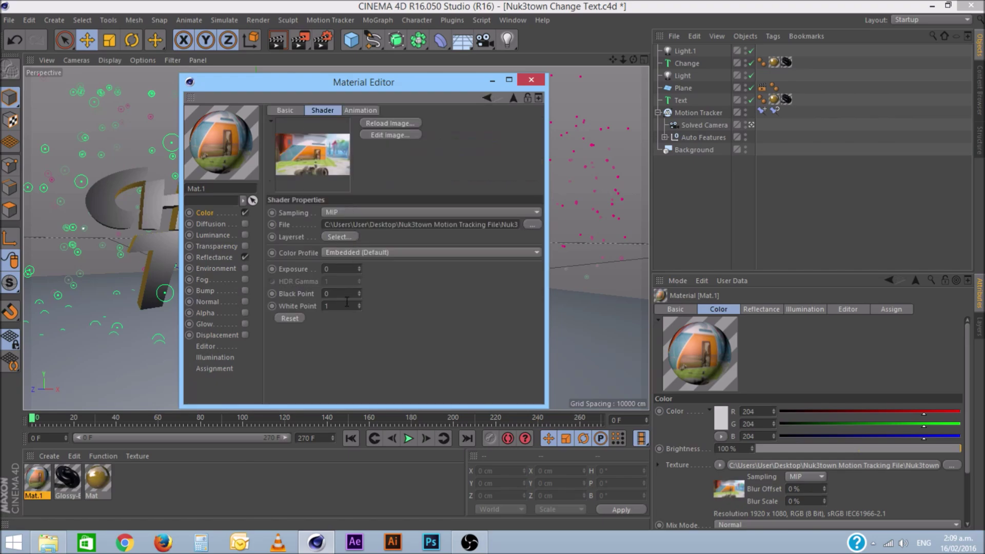
pyautogui.click(361, 110)
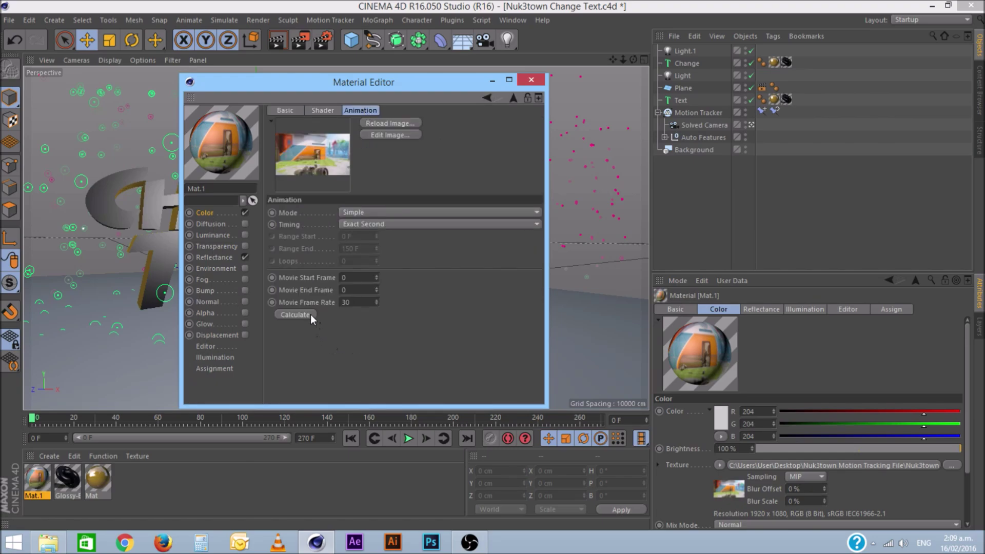
pyautogui.click(296, 315)
# - Set the texture's movie frame rate to 30 and return to the Color channel
pyautogui.click(364, 303)
pyautogui.press('BackSpace')
pyautogui.press('BackSpace')
pyautogui.write('60')
pyautogui.press('BackSpace')
pyautogui.press('BackSpace')
pyautogui.write('30')
pyautogui.press('Return')
pyautogui.click(205, 213)
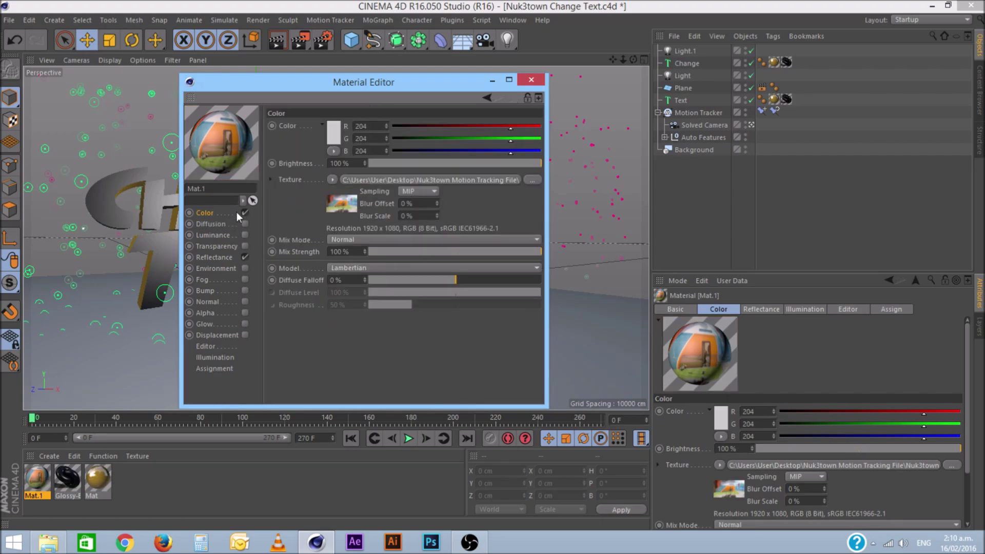
# - Turn on animation for the new material's preview and close the Material Editor
pyautogui.rightClick(235, 140)
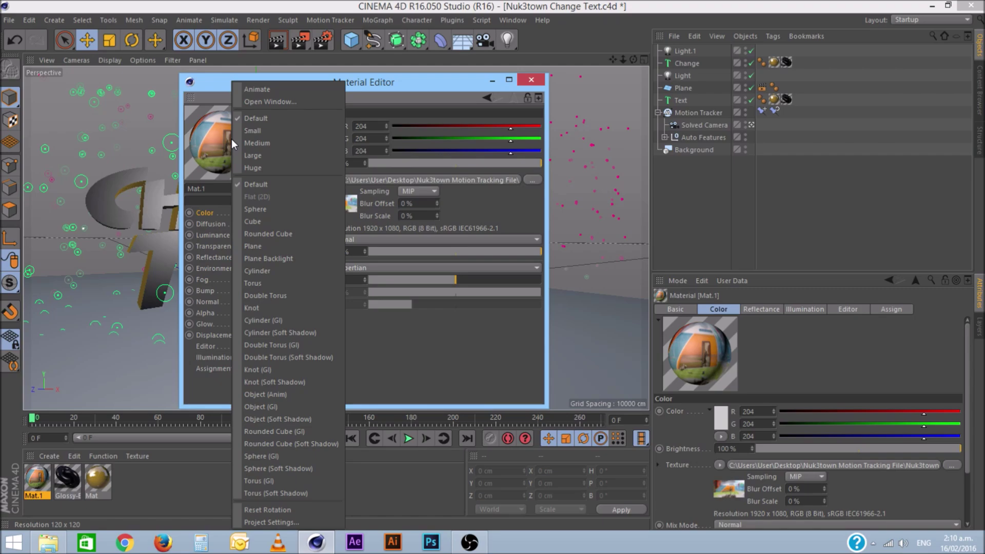
pyautogui.click(272, 90)
pyautogui.click(531, 81)
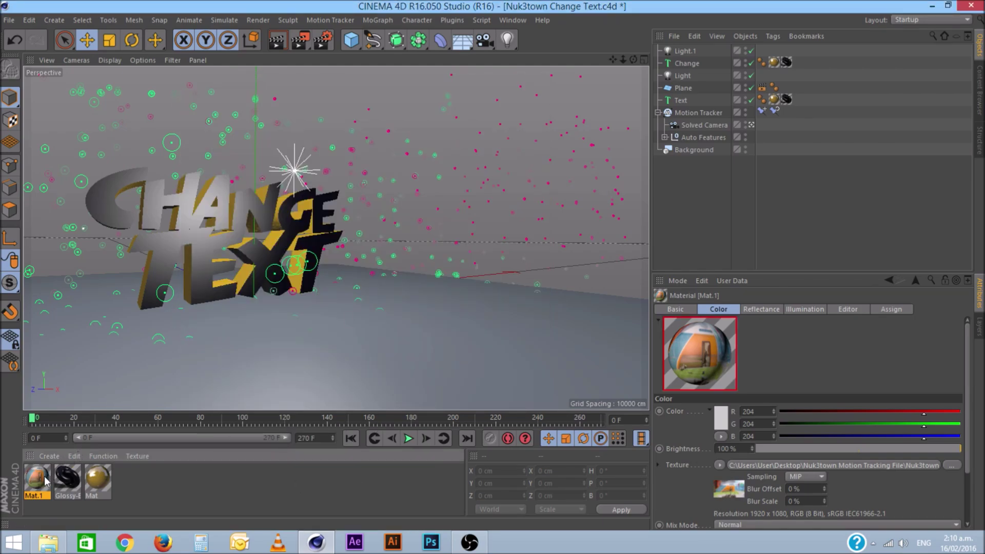
# - Apply the new image-sequence material to the Background object
pyautogui.moveTo(36, 480); pyautogui.dragTo(700, 154)
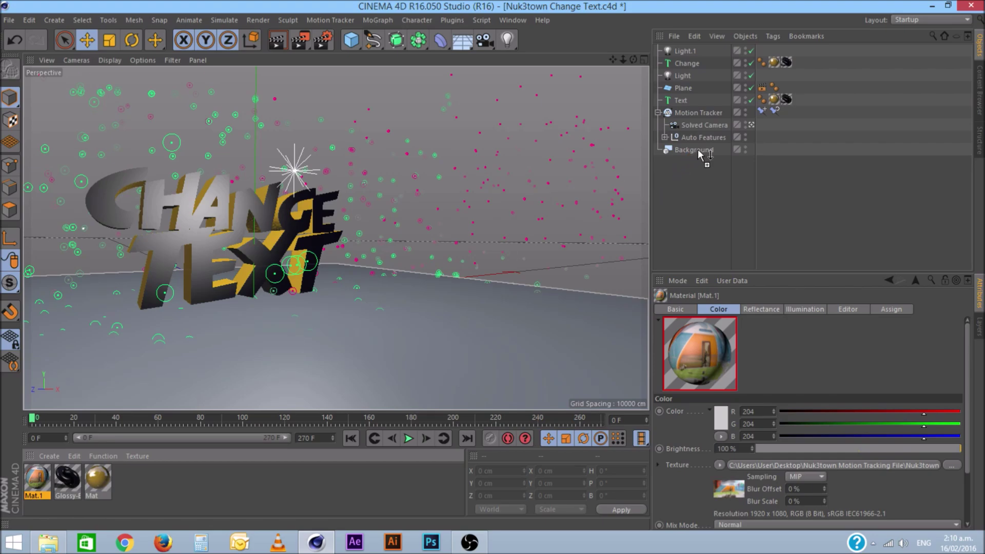
pyautogui.moveTo(699, 154); pyautogui.dragTo(697, 149)
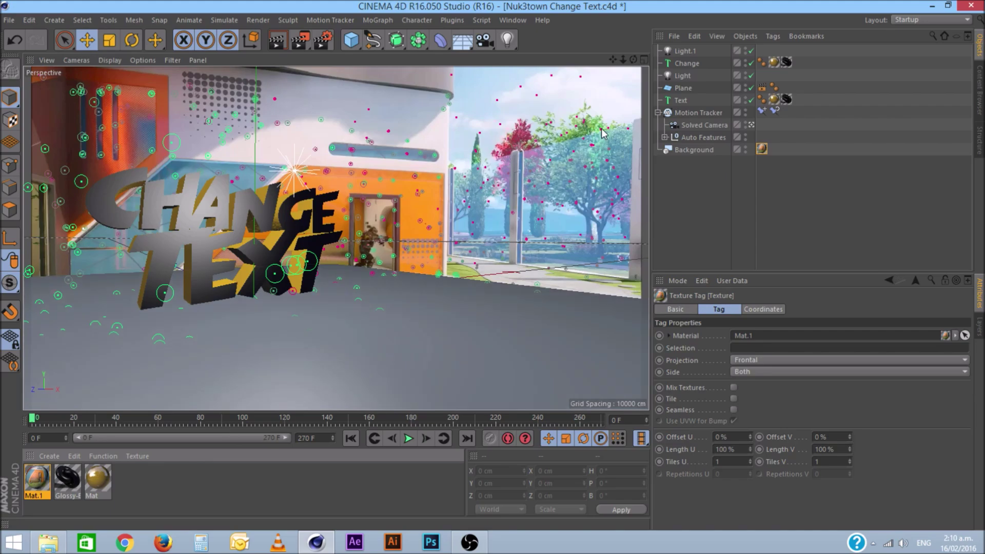
# - Apply the image-sequence material to the Plane with Frontal projection and render the viewport
pyautogui.moveTo(36, 486); pyautogui.dragTo(691, 87)
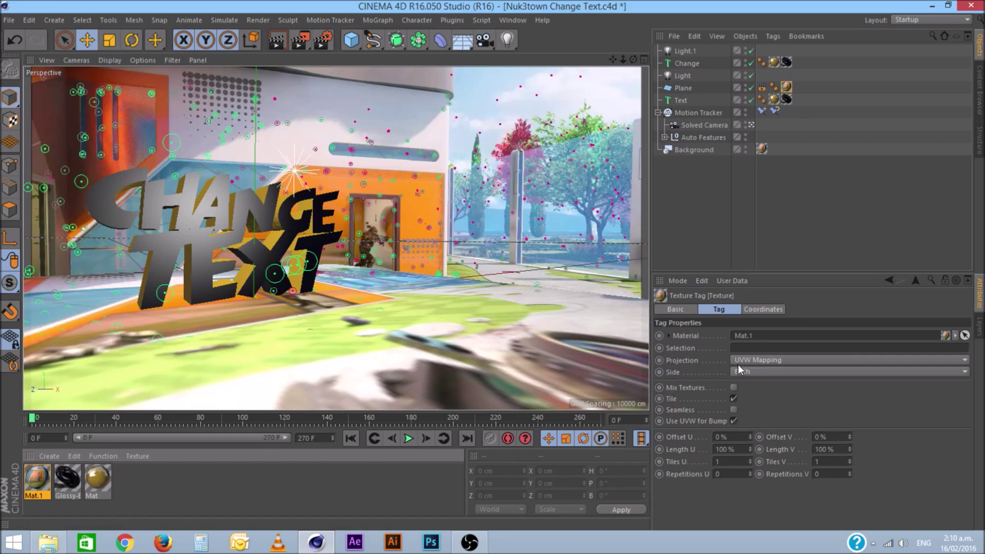
pyautogui.click(760, 359)
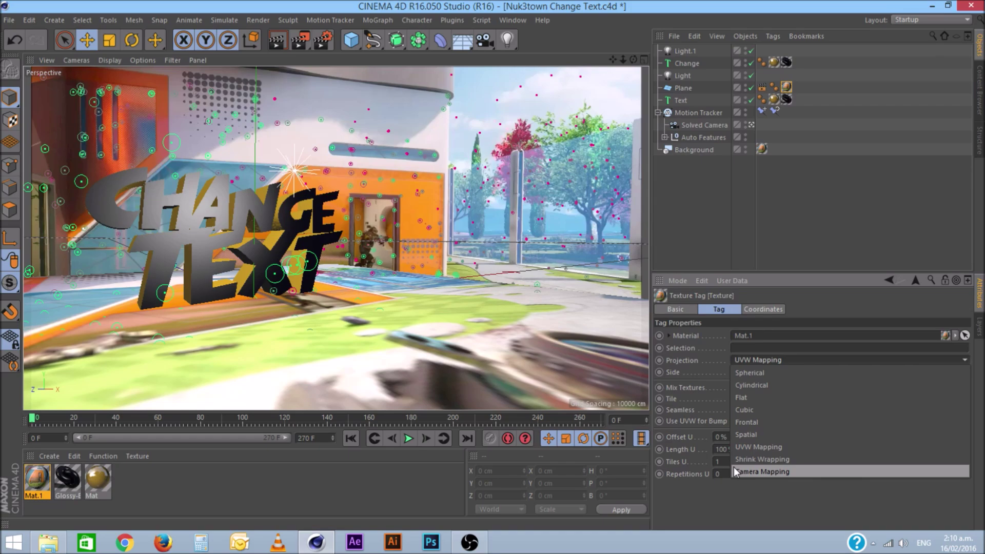
pyautogui.click(747, 435)
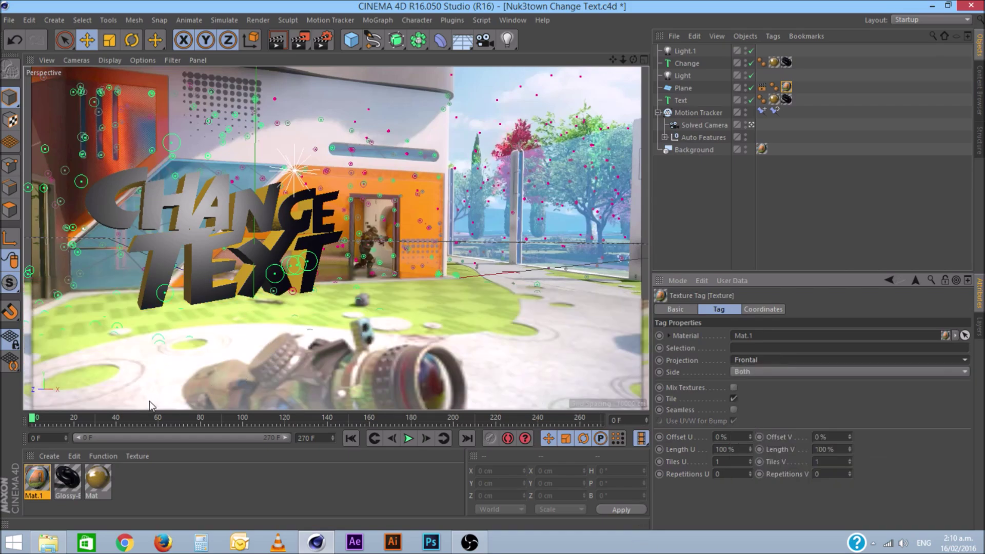
pyautogui.click(278, 41)
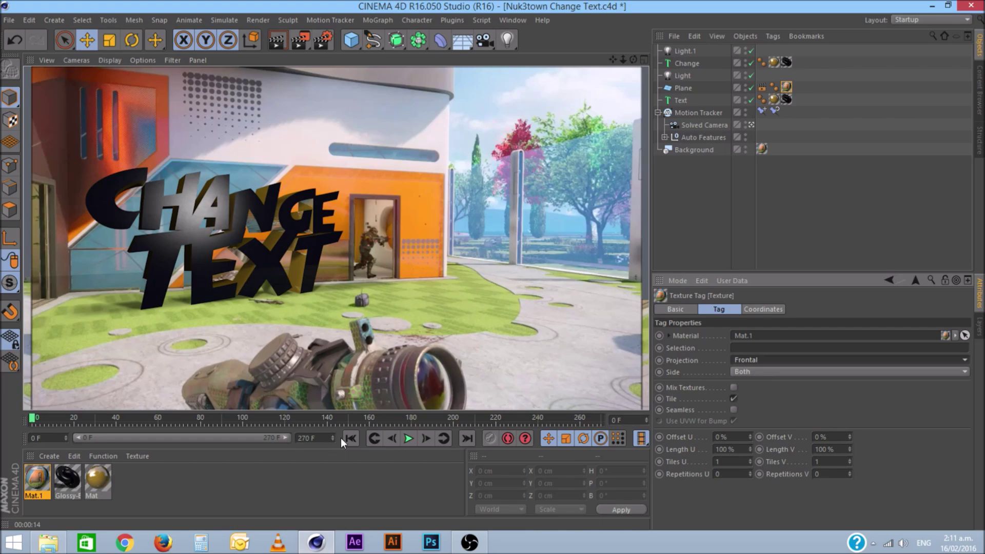
# - Review the text placement at frames 240 and 87 of the animation
pyautogui.click(538, 420)
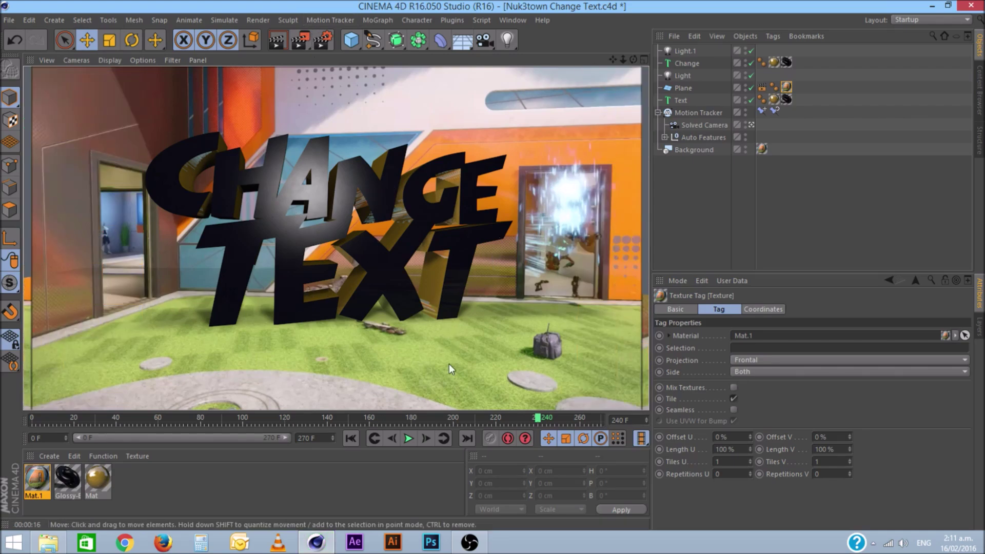
pyautogui.click(279, 420)
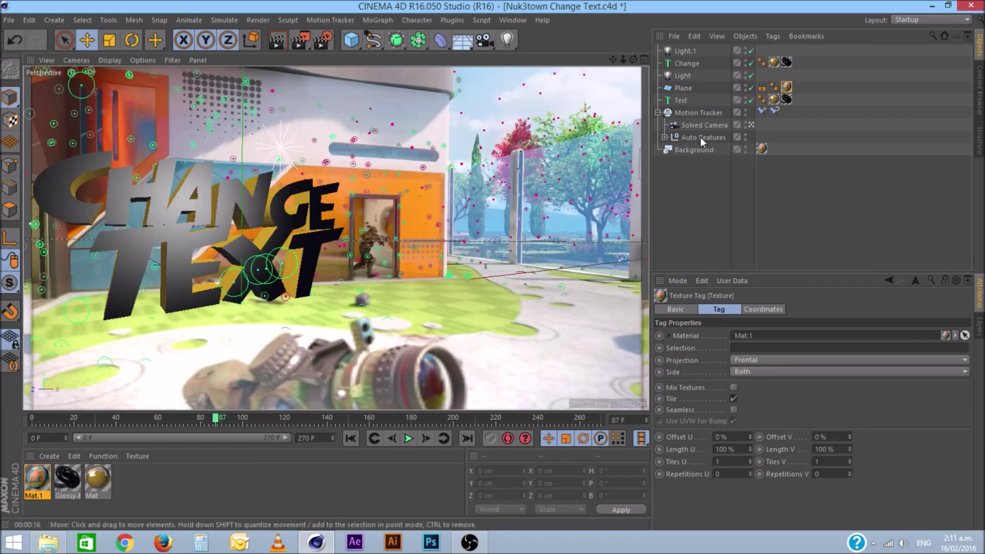
# - Select the Motion Tracker object and look over its available constraint types
pyautogui.click(692, 111)
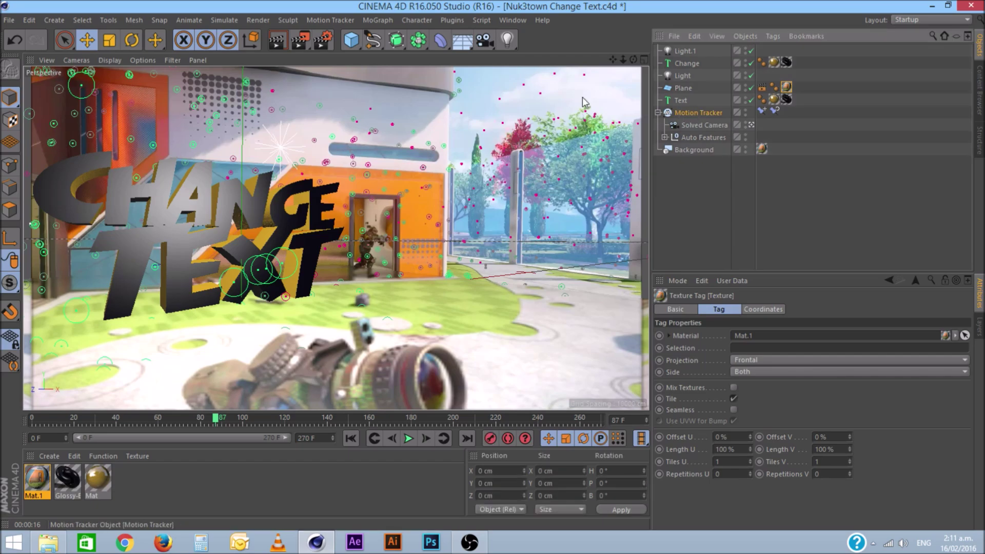
pyautogui.click(339, 20)
pyautogui.moveTo(364, 236)
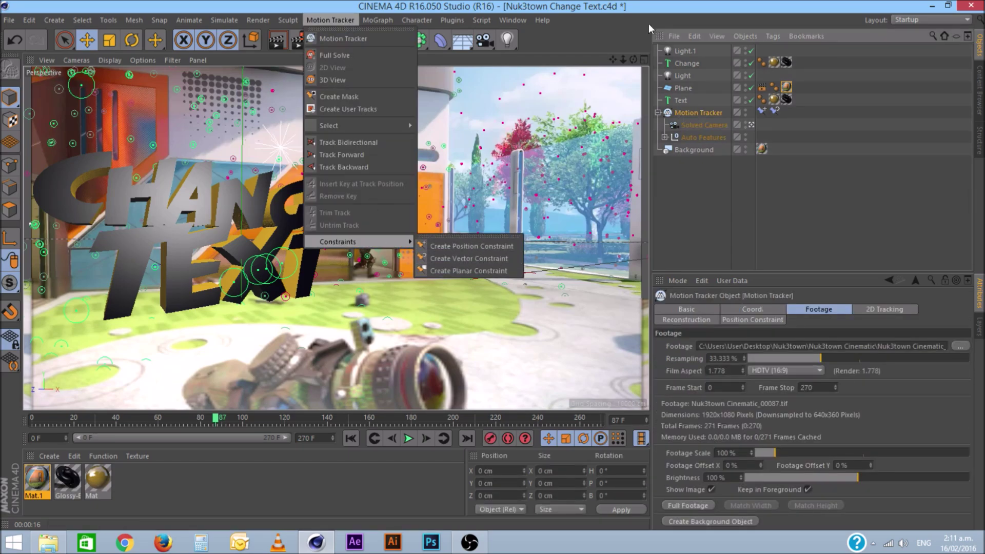
pyautogui.click(465, 260)
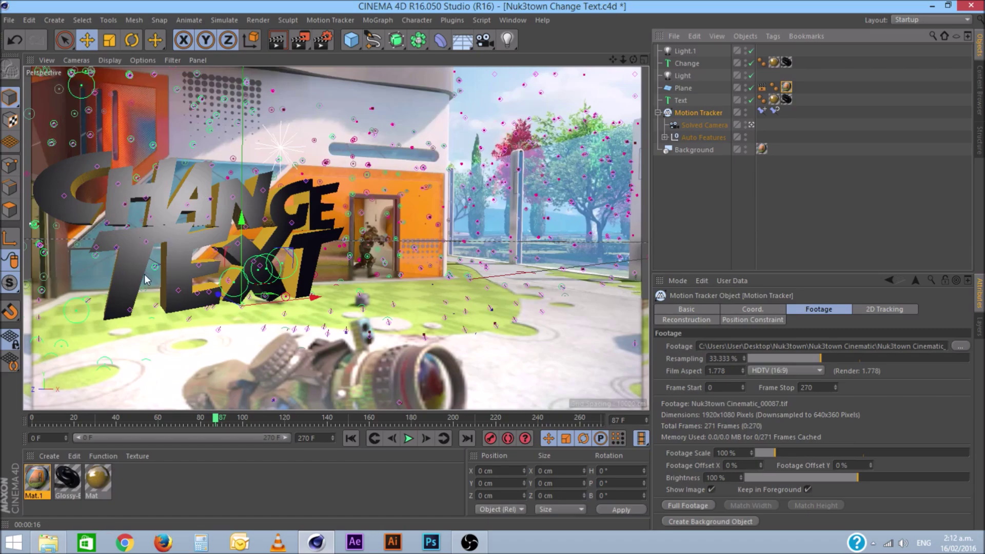
# - Scrub through frames 207 and 244 and back to frame 7 to check how the text follows the footage
pyautogui.click(376, 421)
pyautogui.click(468, 417)
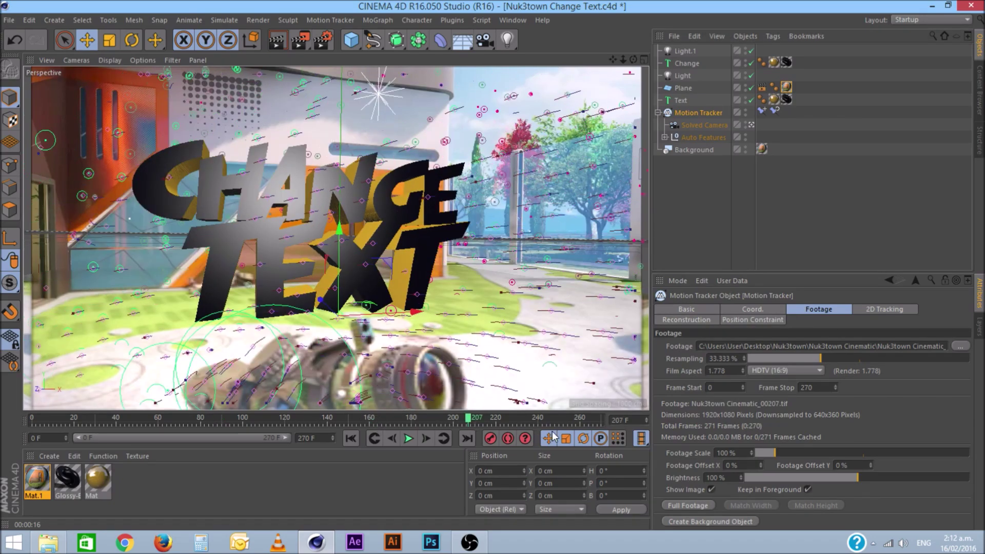
pyautogui.click(546, 419)
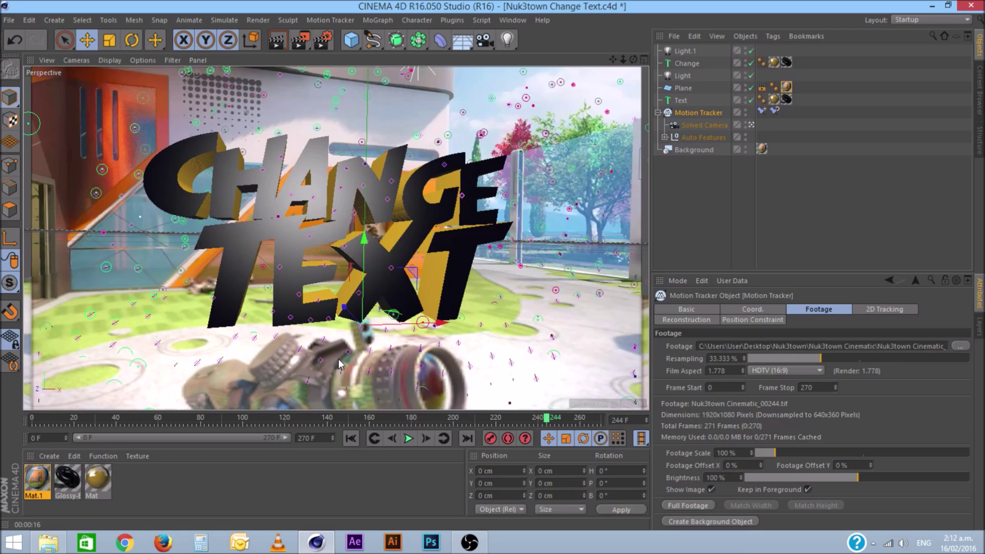
pyautogui.click(47, 420)
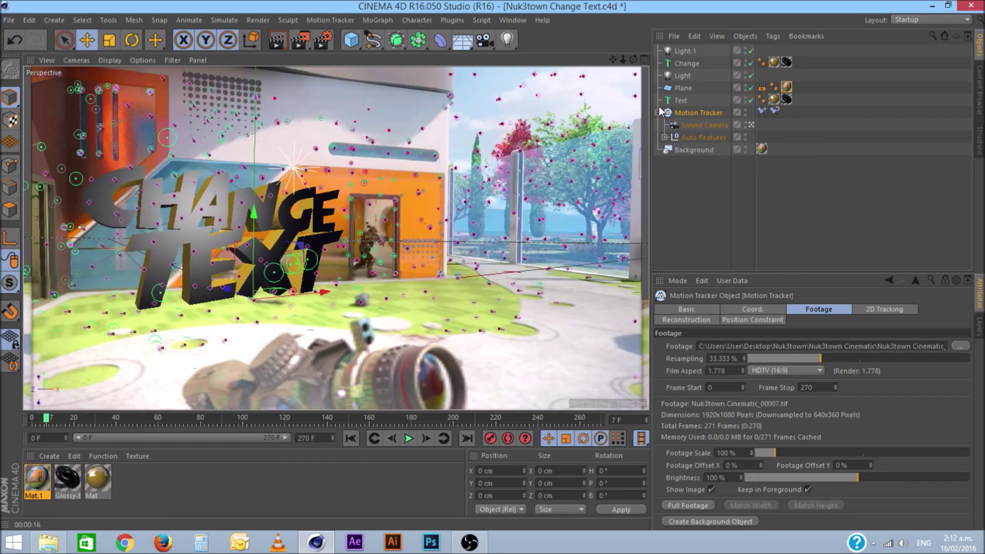
# - Switch the Change text object off and back on to identify which word it controls
pyautogui.click(684, 63)
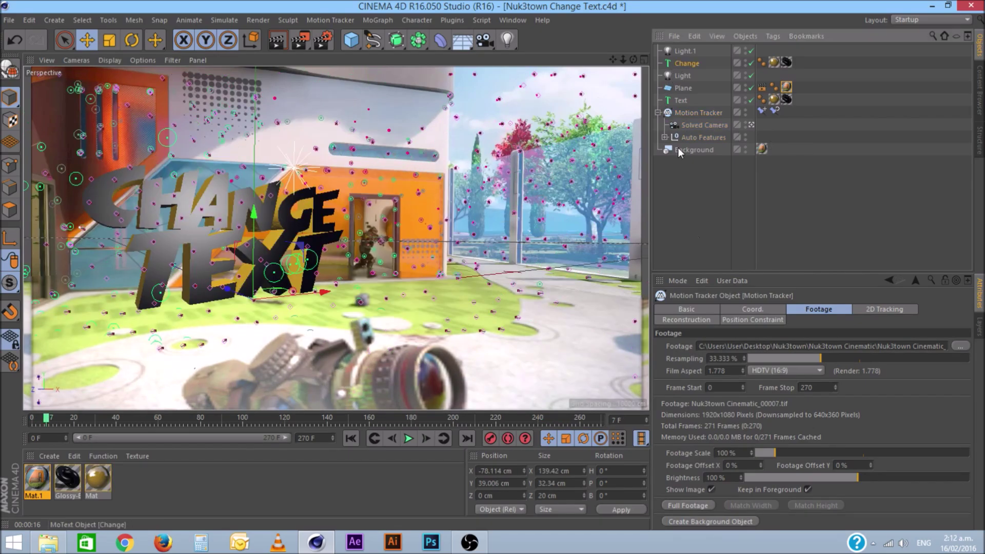
pyautogui.click(683, 100)
pyautogui.click(686, 63)
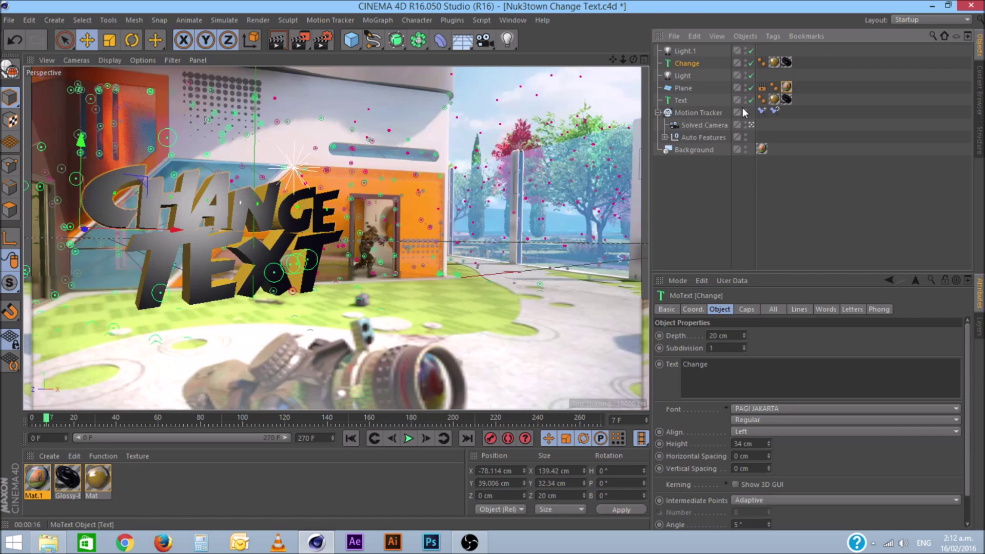
pyautogui.click(751, 63)
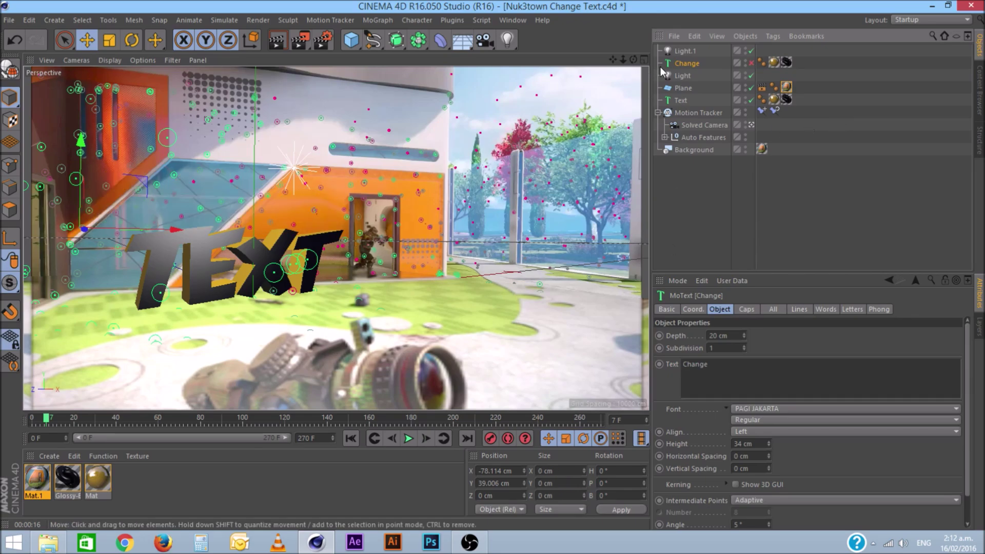
pyautogui.click(751, 63)
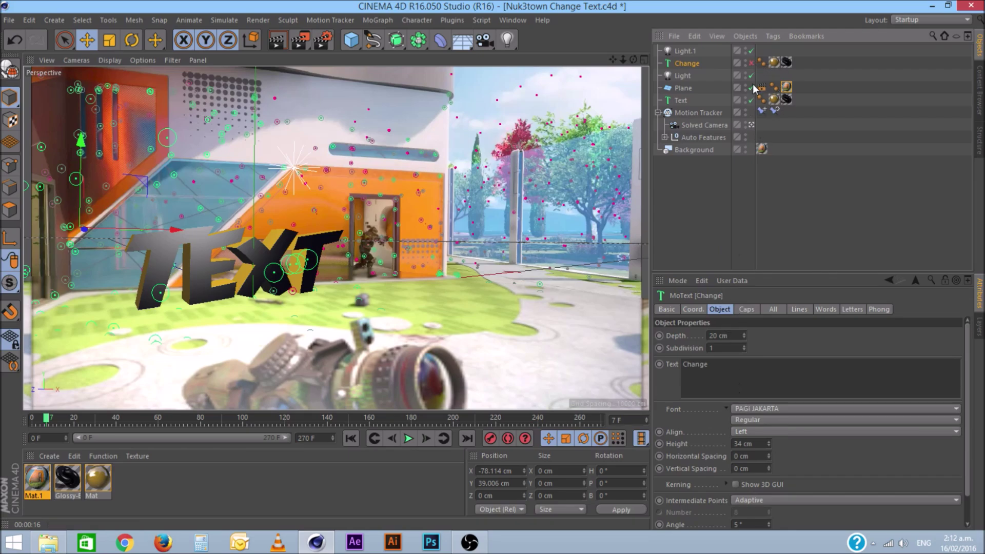
# - Replace the wording of the Change text object with "You"
pyautogui.click(716, 371)
pyautogui.hotkey('ctrl', 'a')
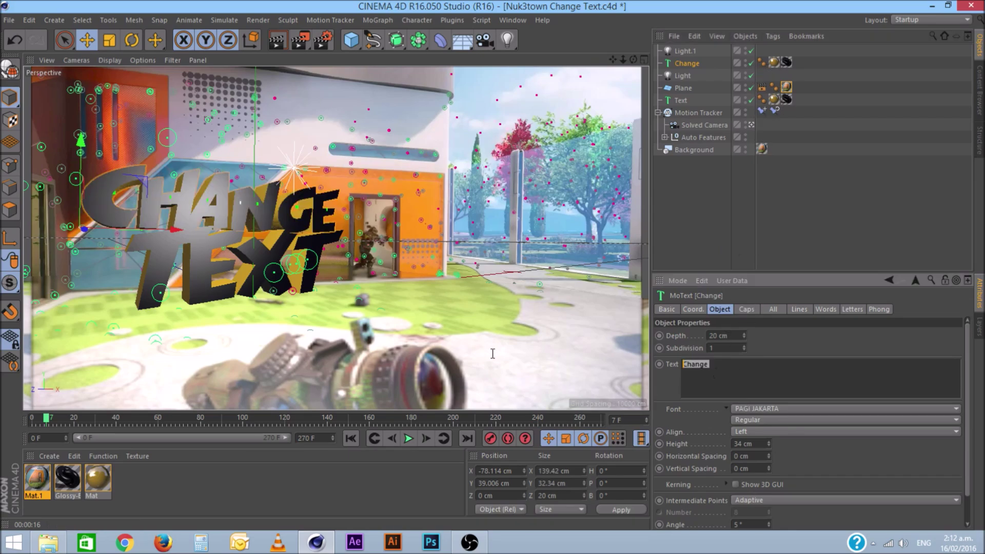
pyautogui.write('You')
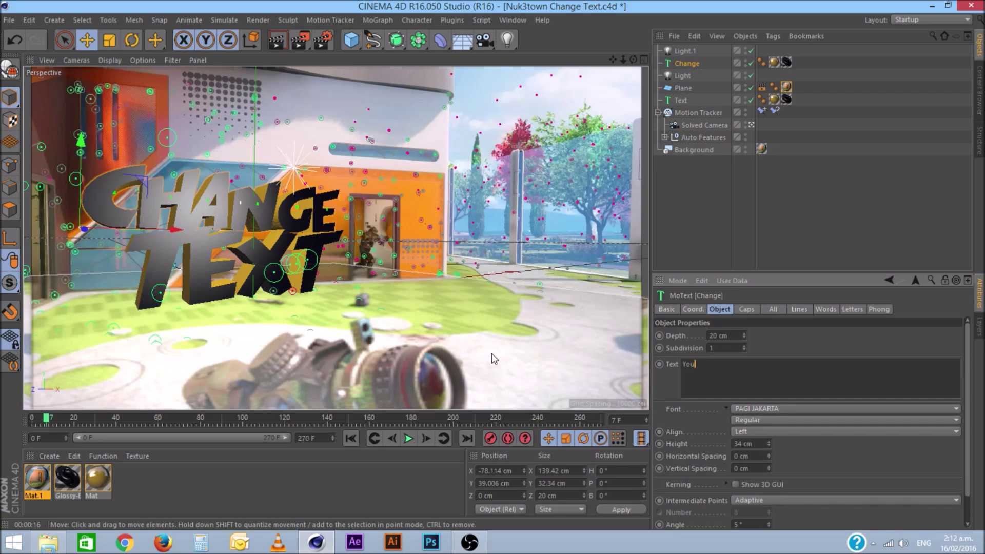
pyautogui.click(706, 217)
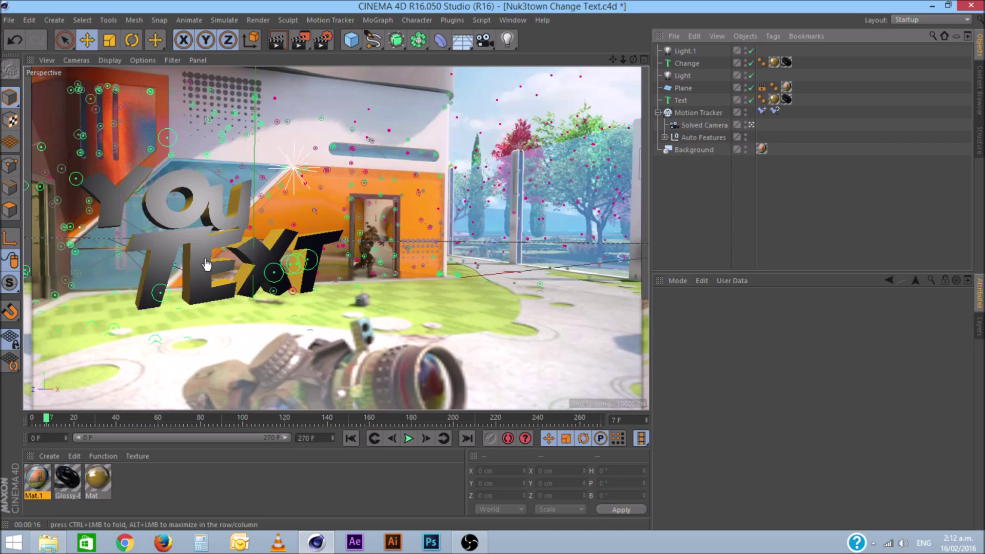
# - Replace the wording of the Text object with "Tube"
pyautogui.click(680, 100)
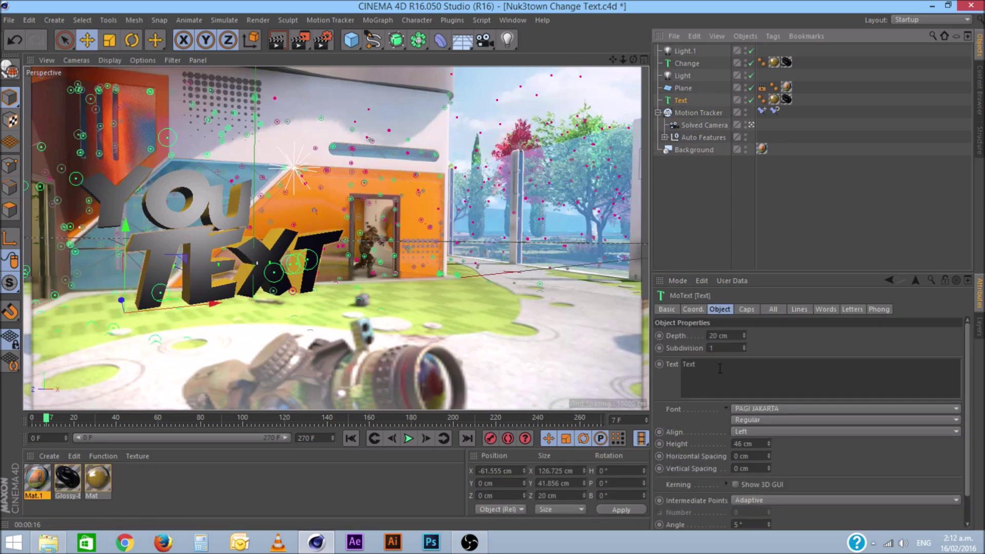
pyautogui.doubleClick(686, 365)
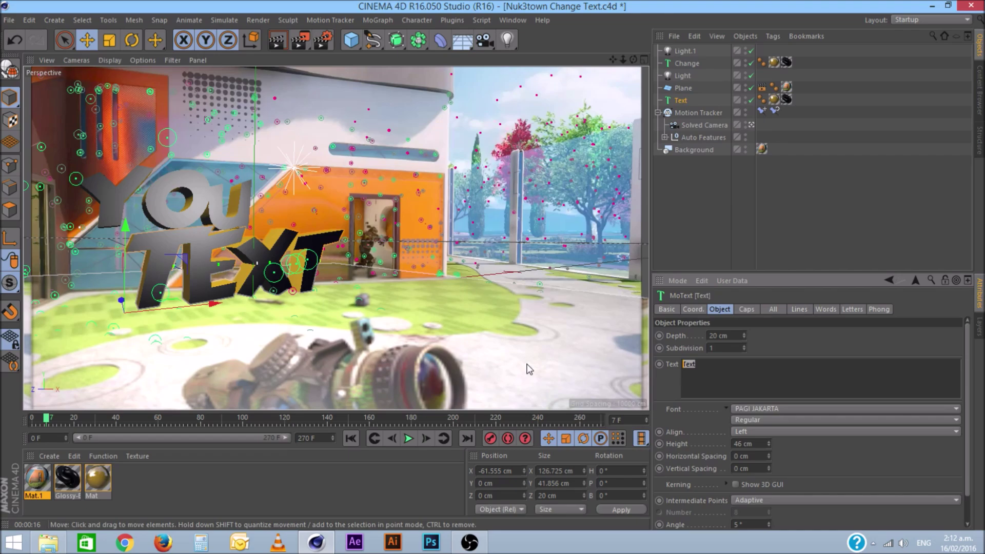
pyautogui.write('Tube')
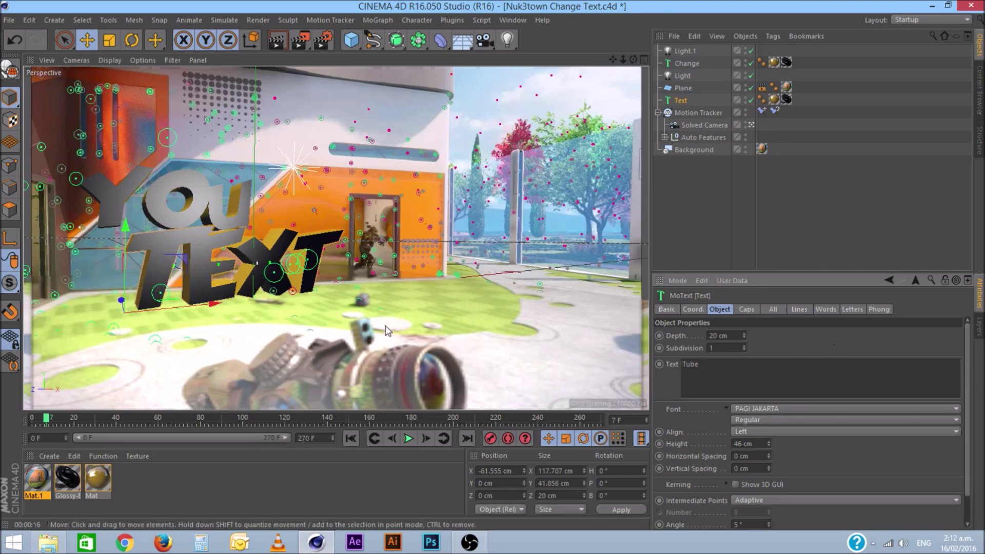
# - Move the "You" text along the X axis to about -51 cm so it sits centred above "Tube"
pyautogui.click(686, 63)
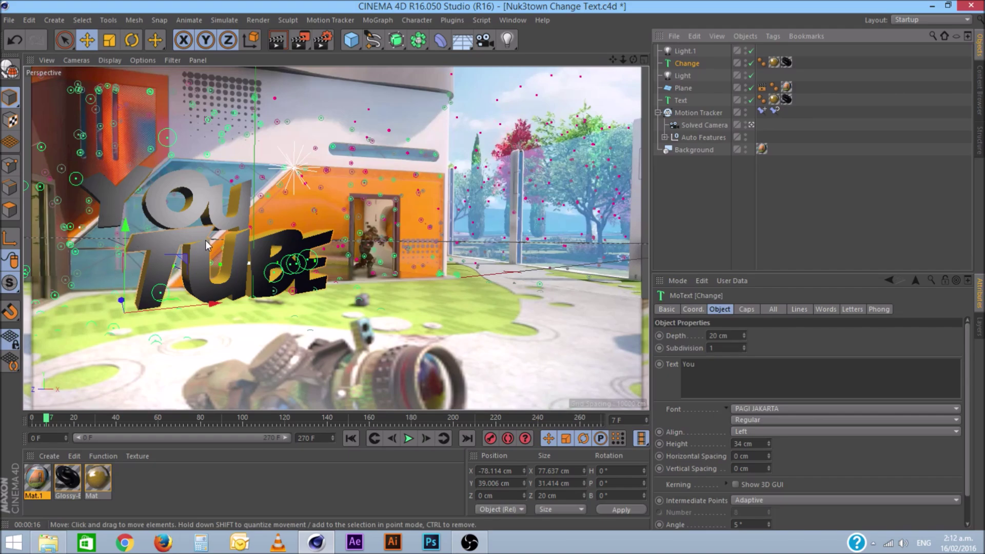
pyautogui.moveTo(130, 231); pyautogui.dragTo(249, 222)
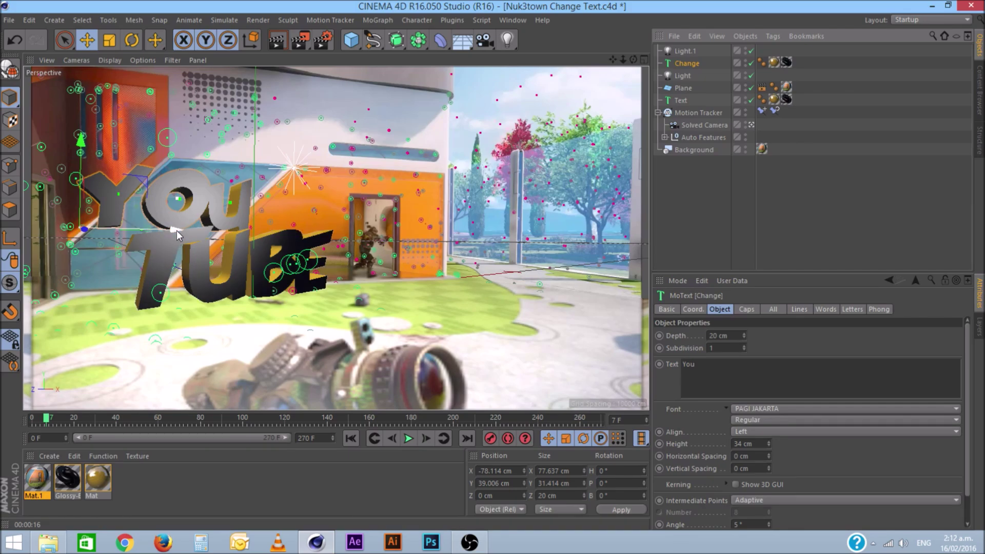
pyautogui.moveTo(177, 230); pyautogui.dragTo(240, 229)
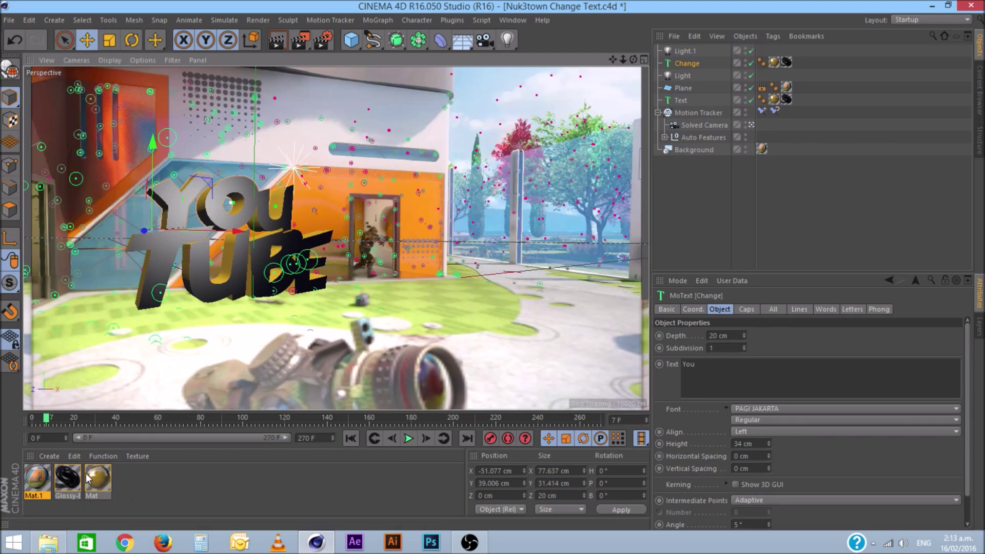
# - Add a blank material, then set the existing Mat material's color to bright green (R 4, G 255, B 0)
pyautogui.click(133, 481)
pyautogui.doubleClick(134, 482)
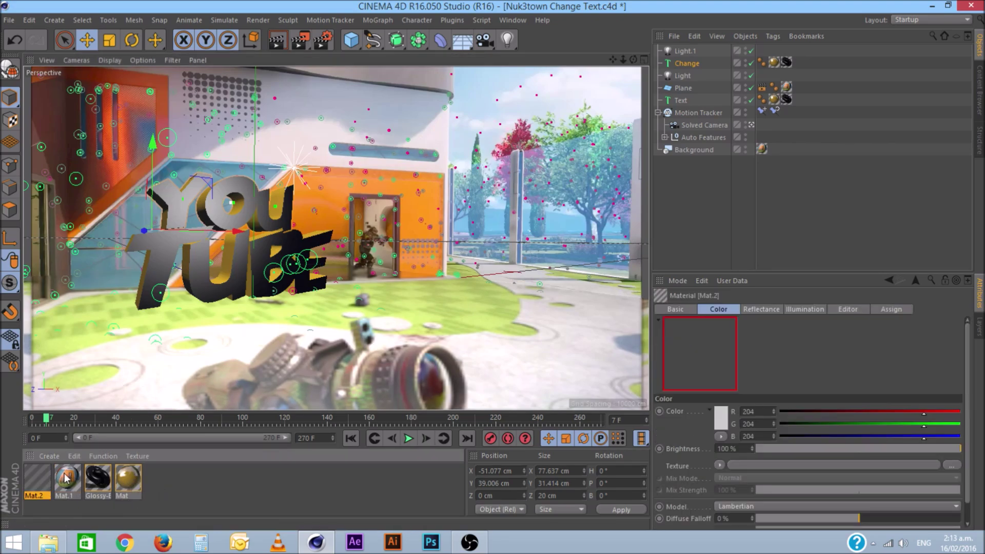
pyautogui.doubleClick(123, 476)
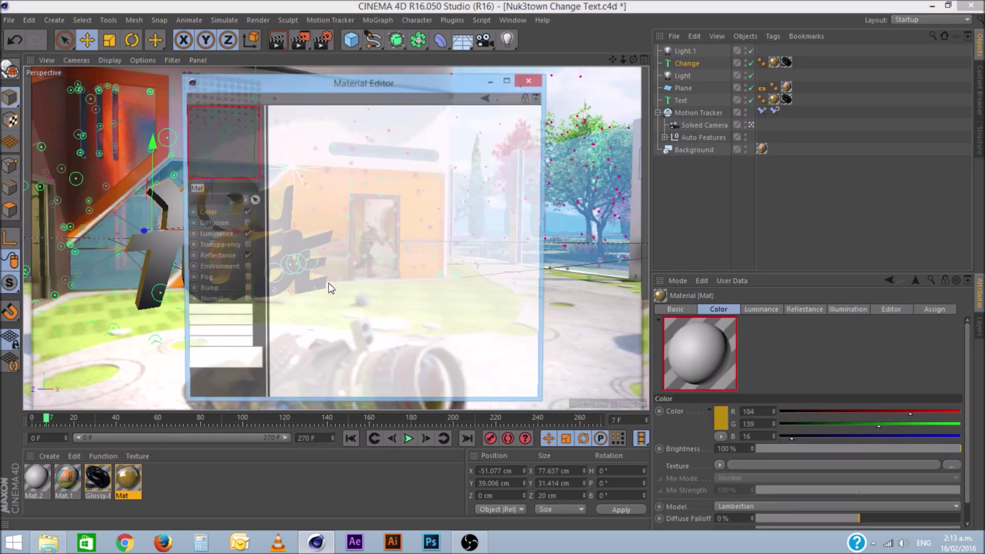
pyautogui.click(332, 138)
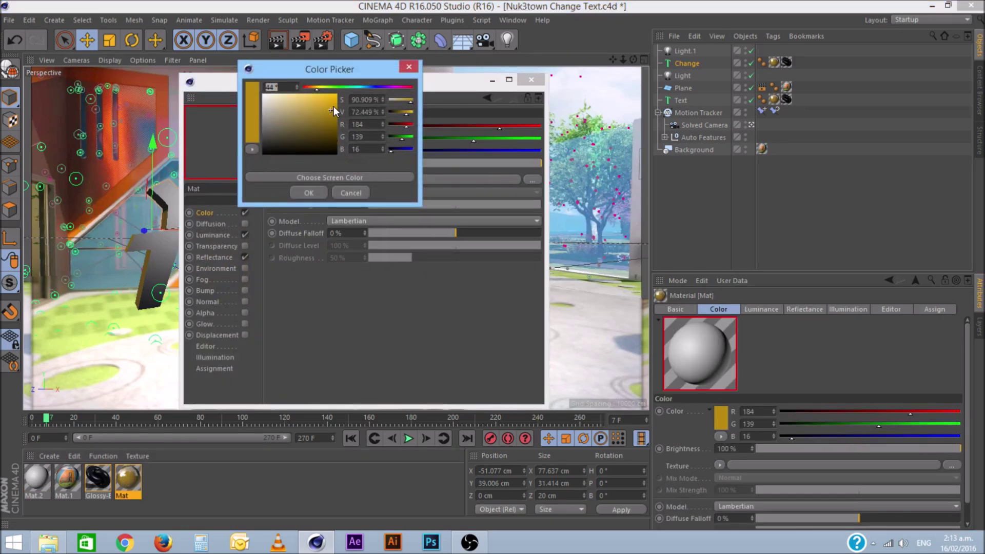
pyautogui.click(341, 86)
pyautogui.click(309, 192)
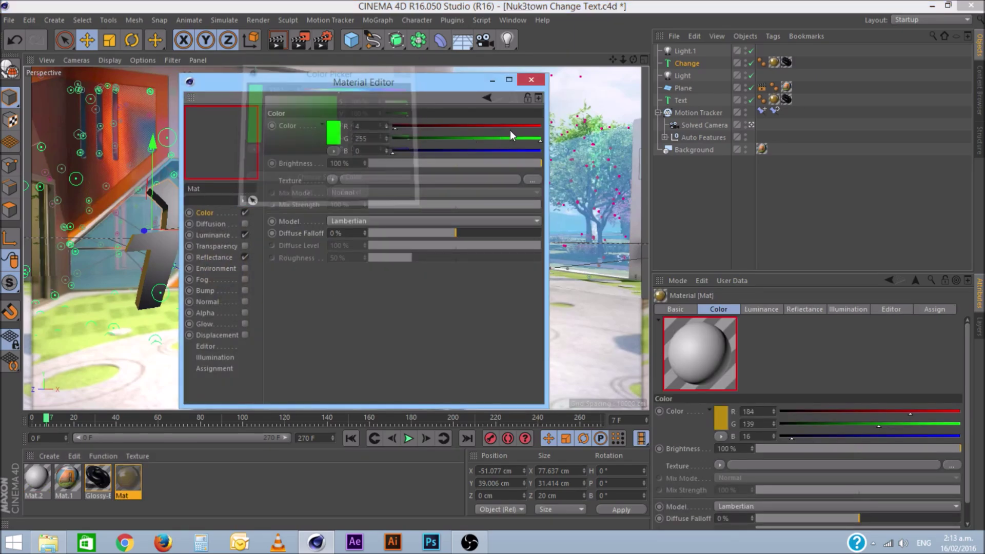
pyautogui.click(531, 79)
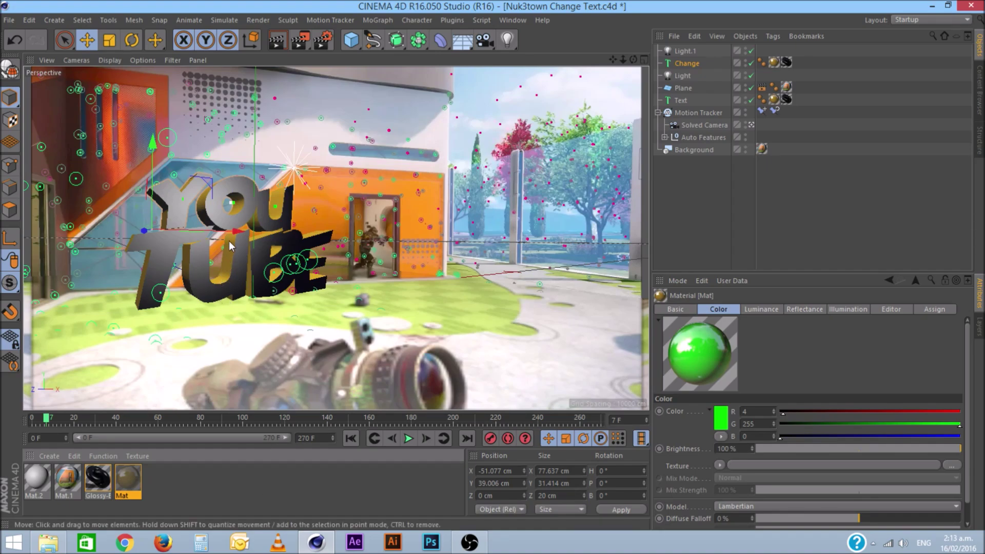
pyautogui.click(222, 494)
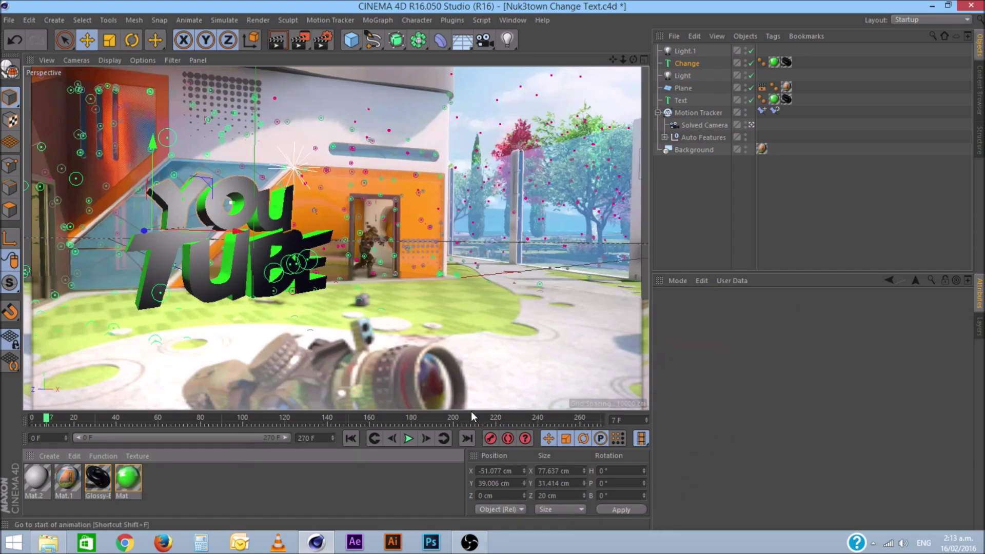